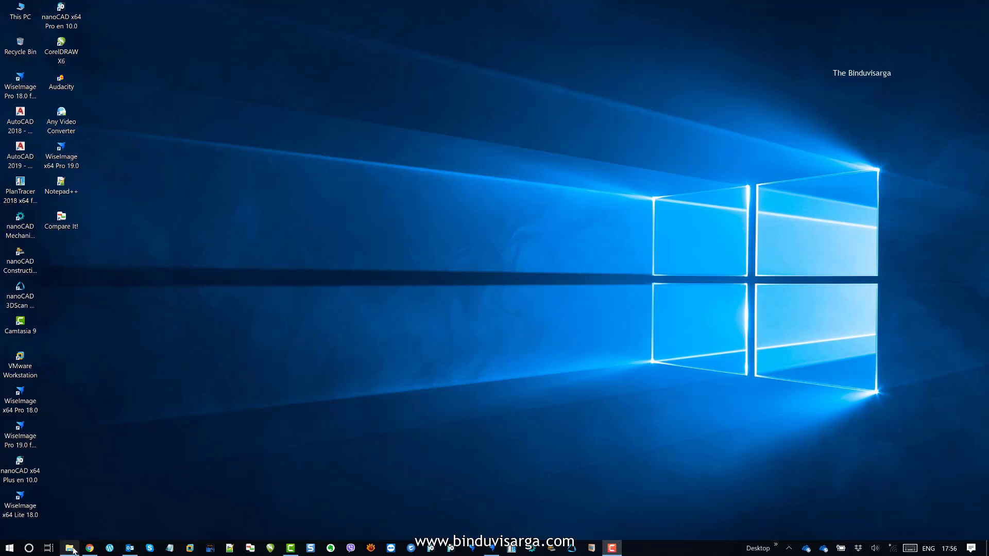
- View the camera photo IMG_20181105_102843429.jpg from the Image from Camera folder at full size and close it
{"action": "left_click", "coordinate": [69, 548]}
{"action": "left_click_drag", "start_coordinate": [672, 224], "coordinate": [492, 163]}
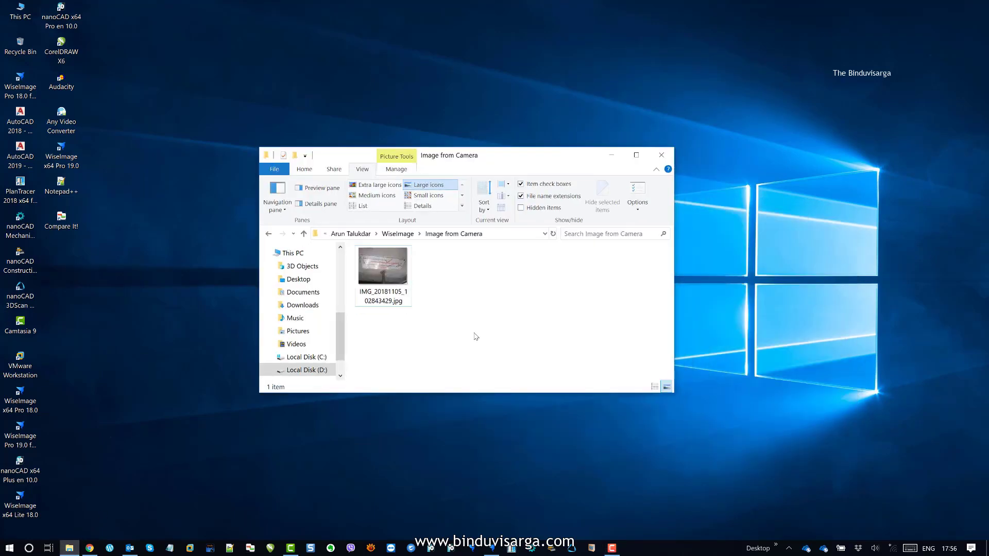
{"action": "left_click", "coordinate": [395, 278]}
{"action": "double_click", "coordinate": [395, 278]}
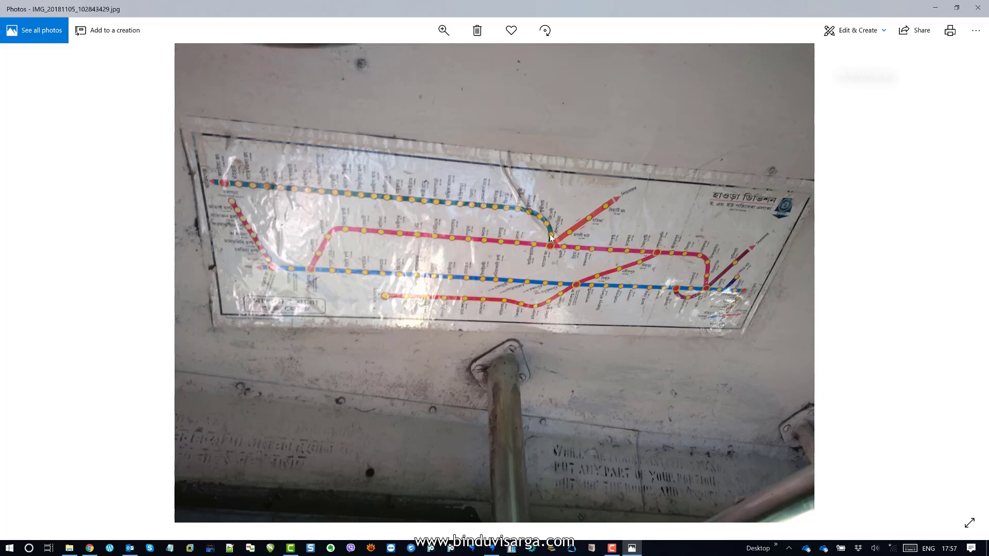
{"action": "left_click", "coordinate": [977, 7]}
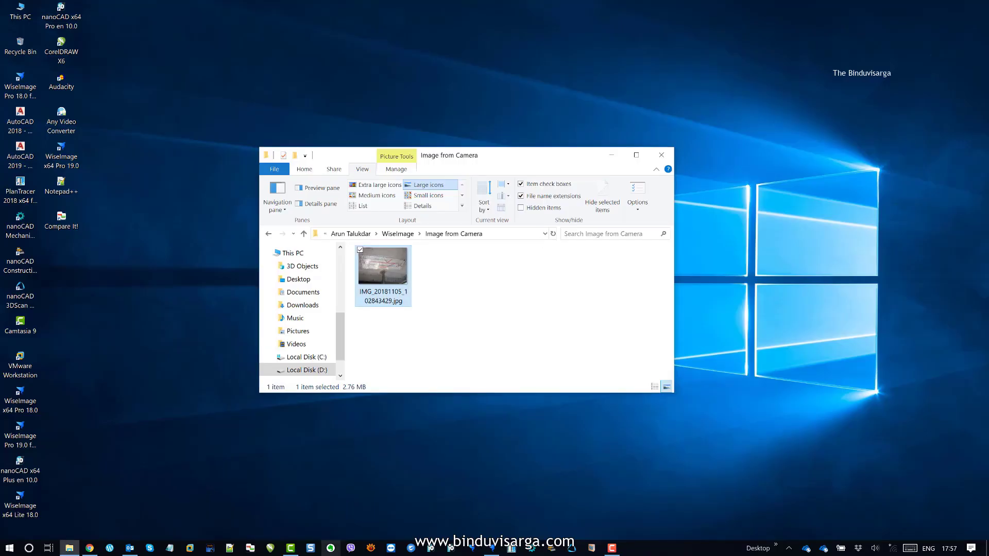
- Switch to WiseImage and open IMG_20181105_102843429.jpg from the Image from Camera folder
{"action": "left_click", "coordinate": [492, 548]}
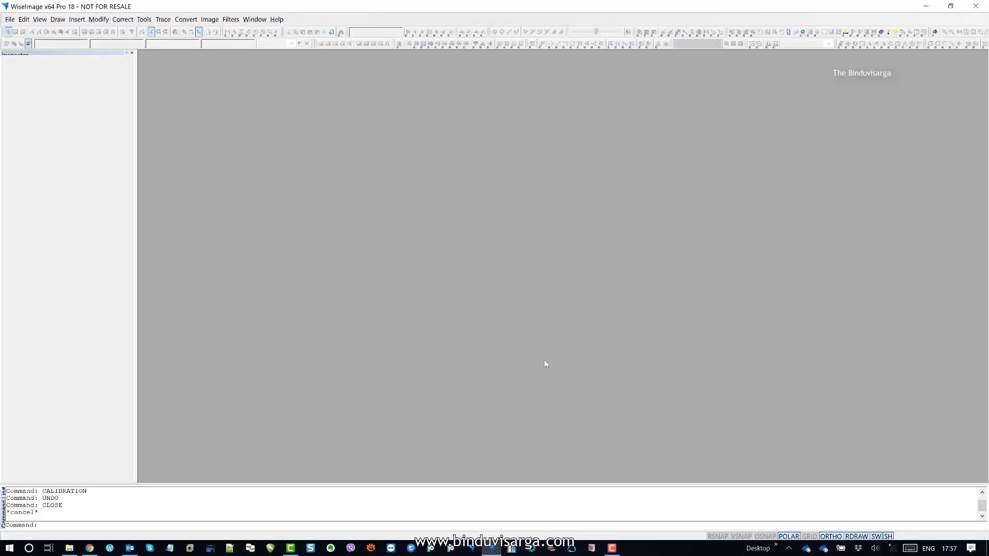
{"action": "left_click", "coordinate": [14, 22]}
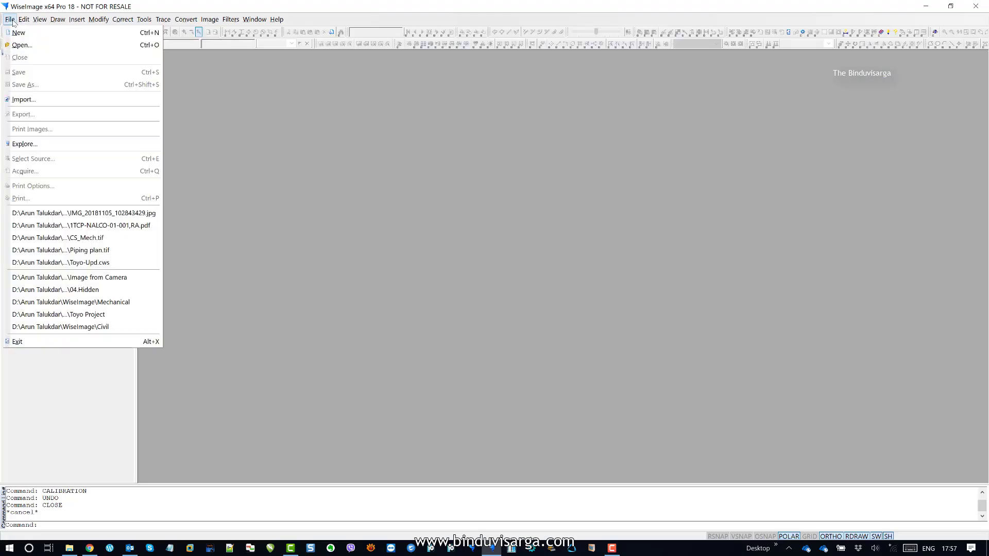
{"action": "left_click", "coordinate": [27, 47]}
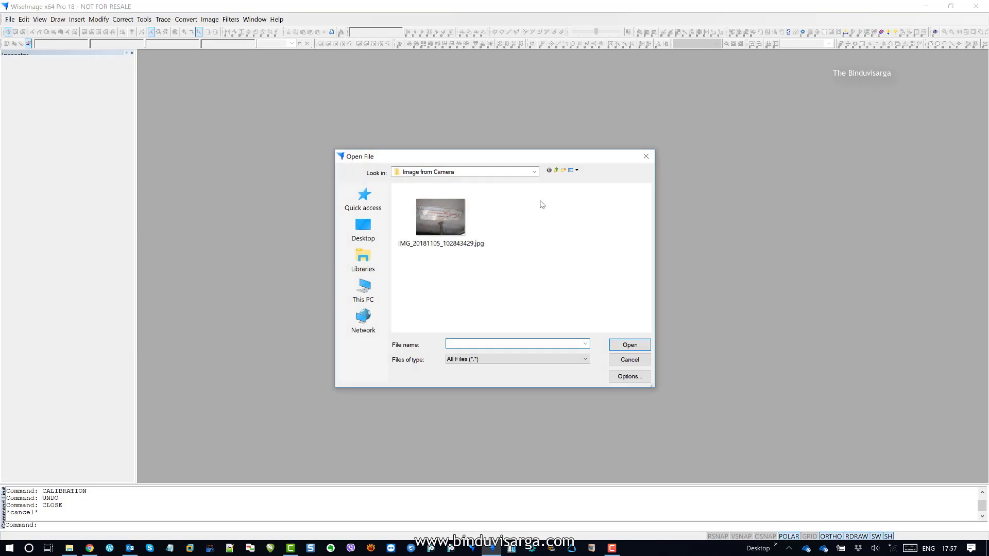
{"action": "left_click_drag", "start_coordinate": [532, 157], "coordinate": [513, 128]}
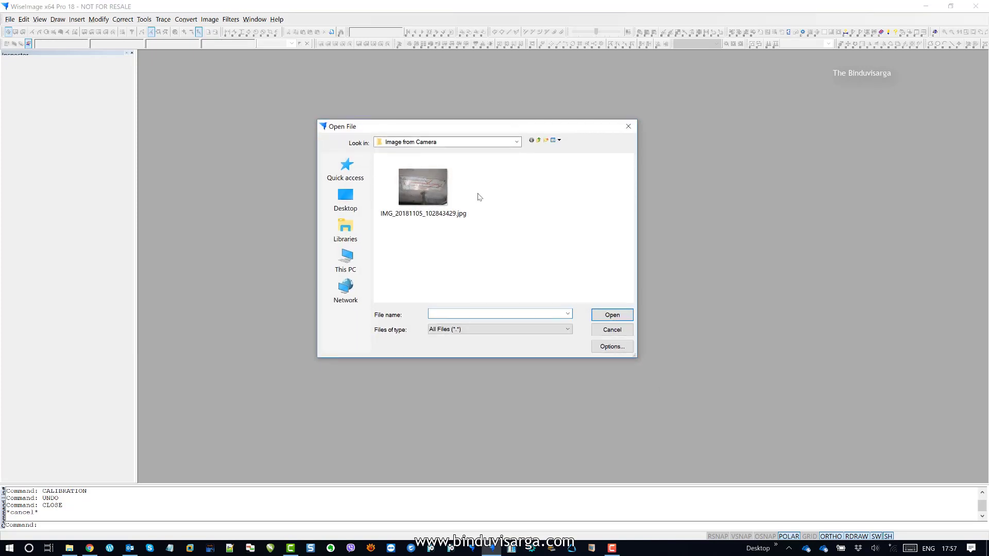
{"action": "left_click", "coordinate": [474, 143]}
{"action": "left_click", "coordinate": [493, 133]}
{"action": "left_click", "coordinate": [437, 189]}
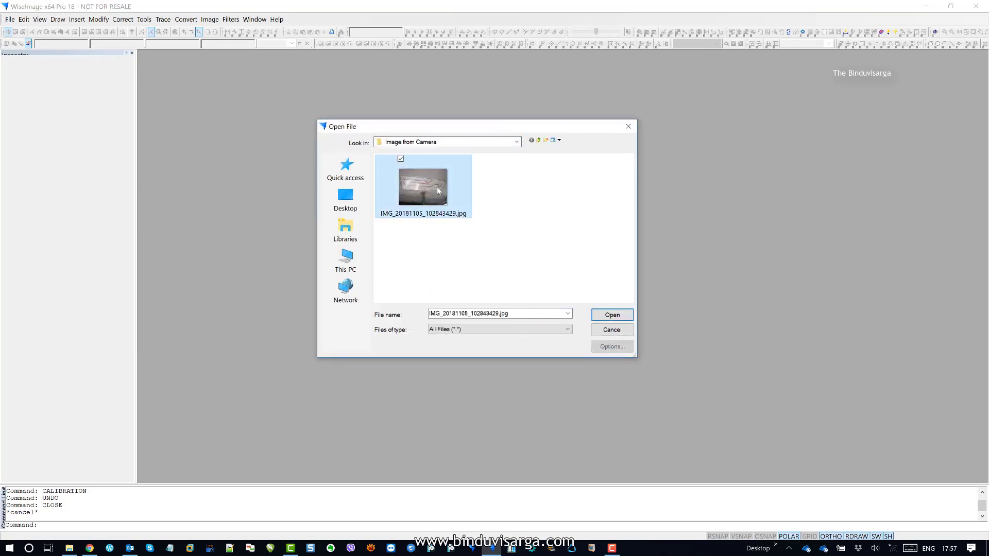
{"action": "left_click", "coordinate": [624, 317]}
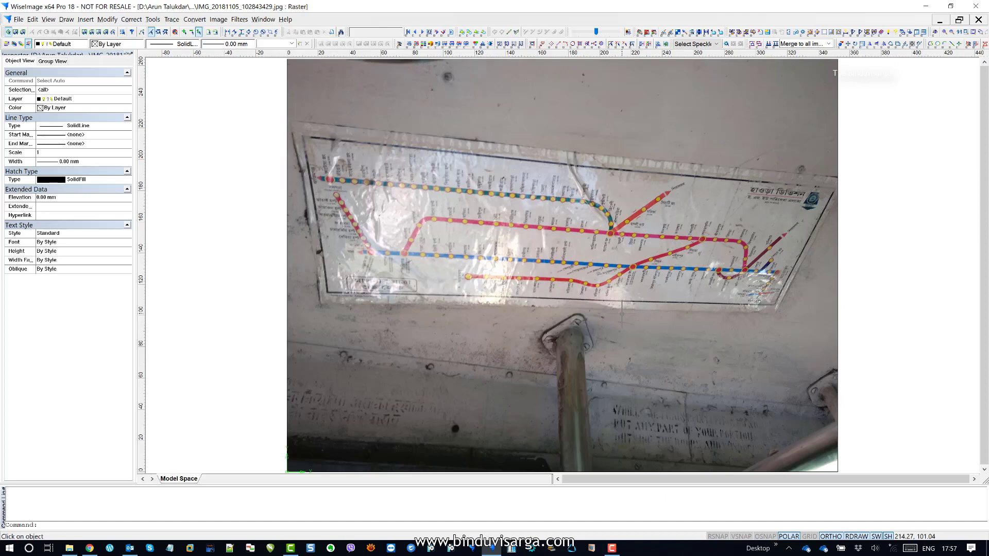
- With vector snap enabled, crop the photo by rectangle across its full width, from just above the route map to just below it
{"action": "left_click_drag", "start_coordinate": [548, 176], "coordinate": [464, 180]}
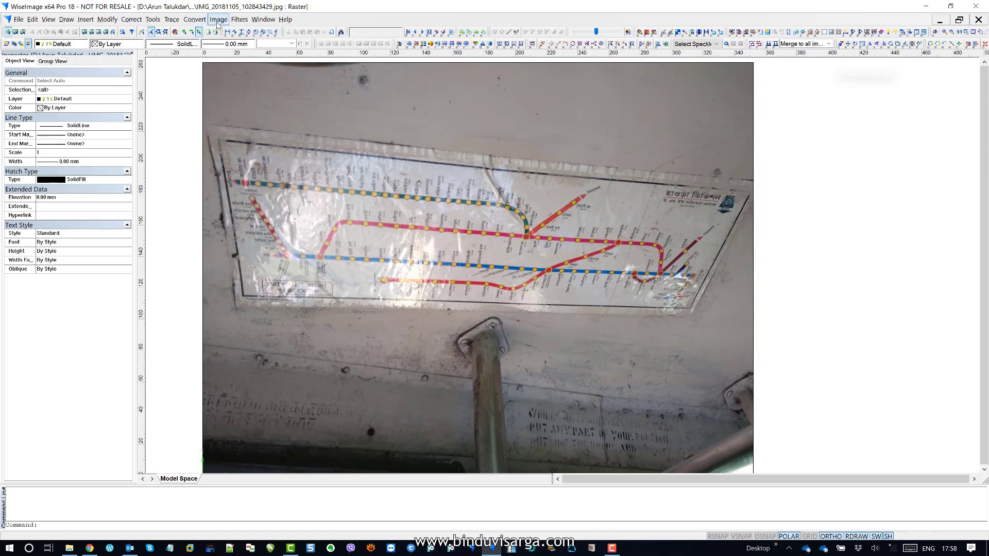
{"action": "left_click_drag", "start_coordinate": [278, 161], "coordinate": [316, 165]}
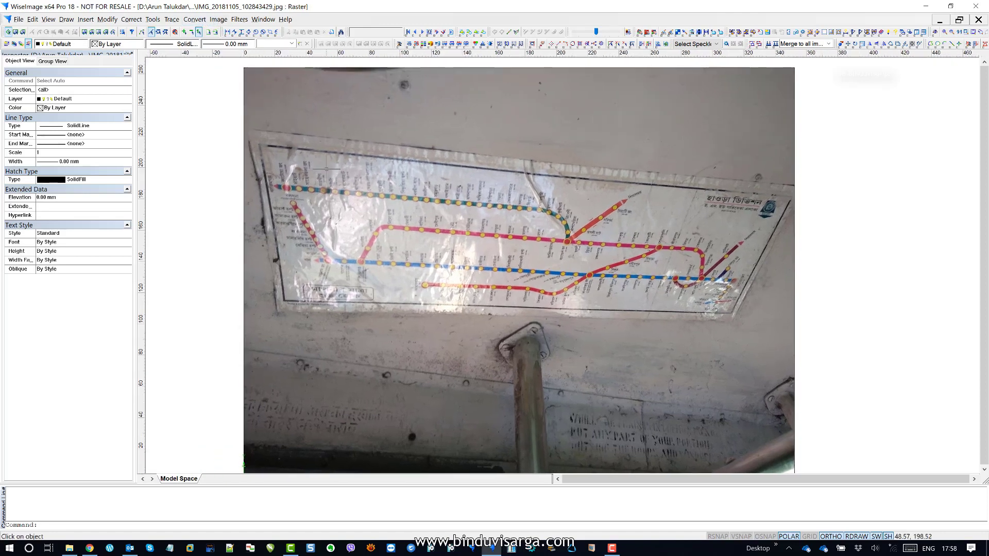
{"action": "left_click_drag", "start_coordinate": [434, 170], "coordinate": [440, 150]}
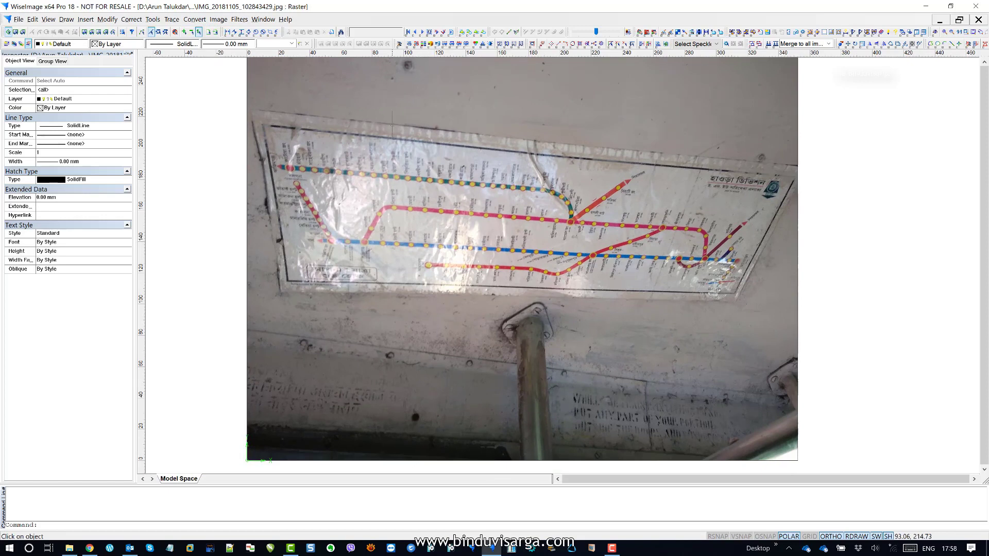
{"action": "left_click_drag", "start_coordinate": [349, 115], "coordinate": [349, 120]}
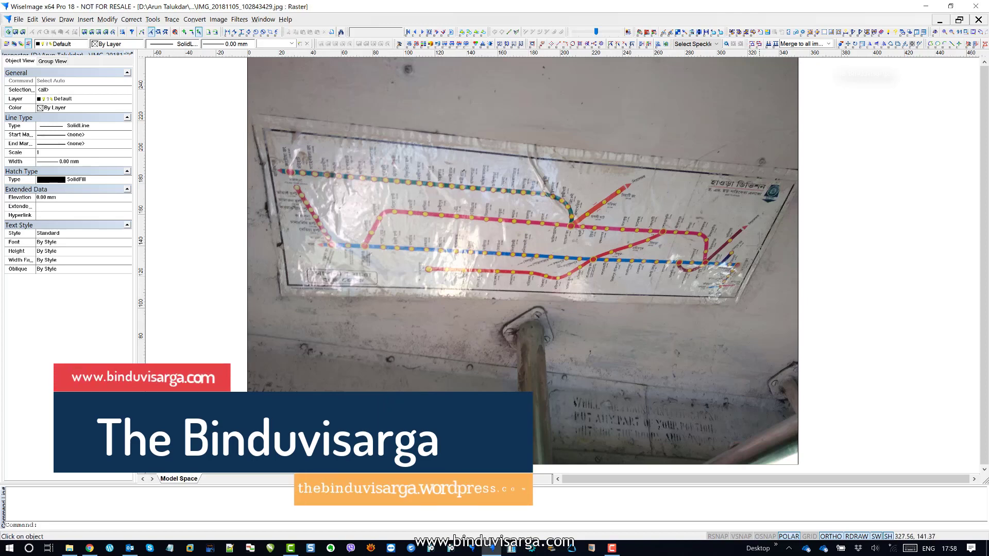
{"action": "left_click", "coordinate": [218, 19]}
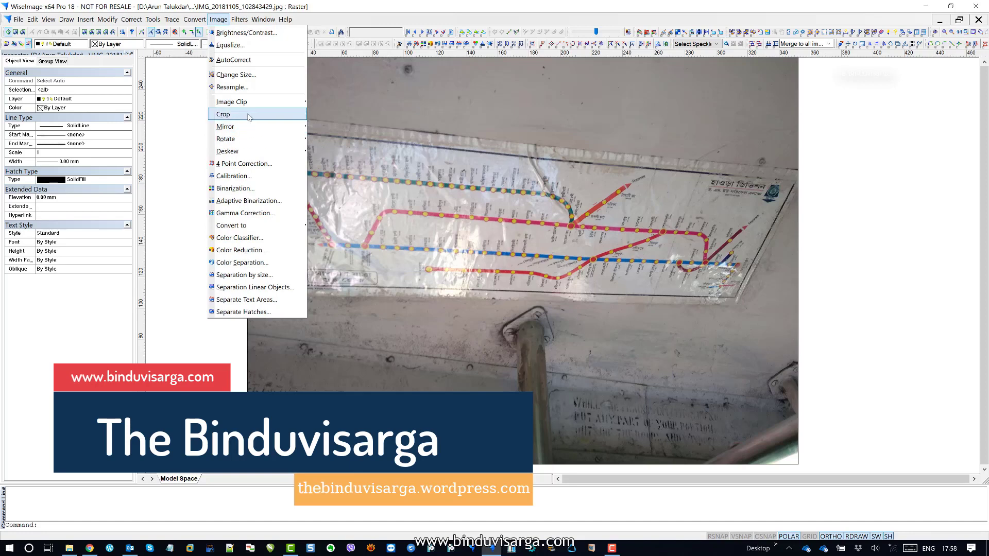
{"action": "mouse_move", "coordinate": [278, 114]}
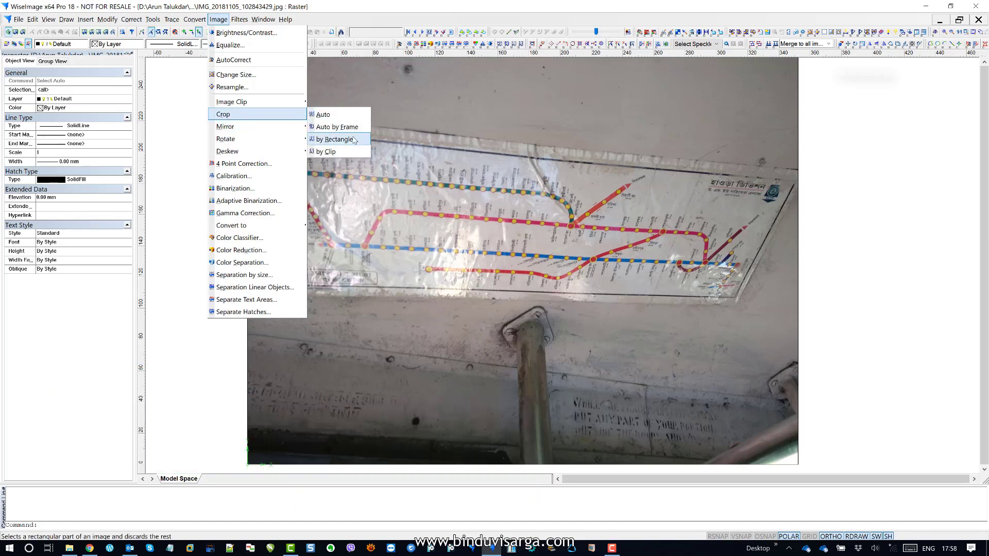
{"action": "left_click", "coordinate": [335, 139]}
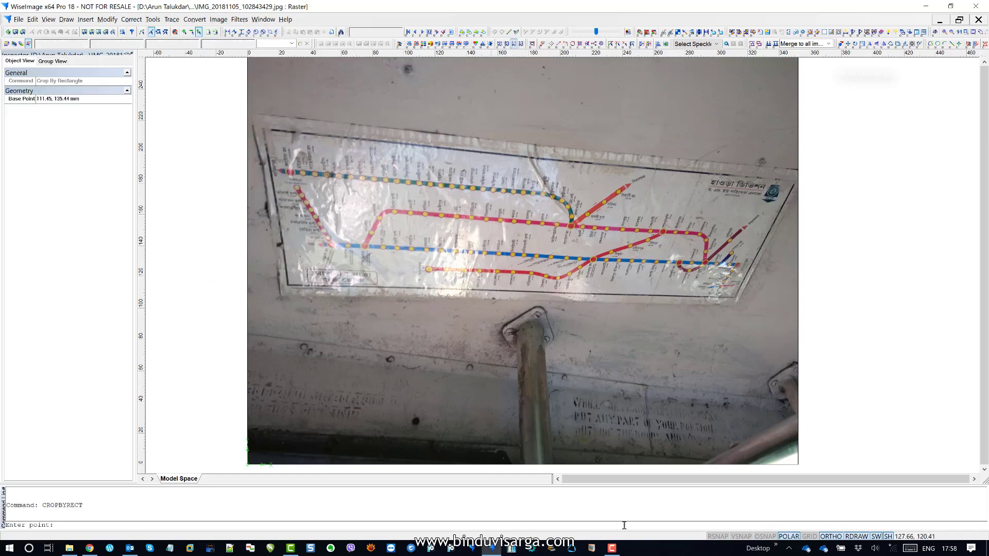
{"action": "left_click", "coordinate": [716, 536]}
{"action": "left_click", "coordinate": [741, 536]}
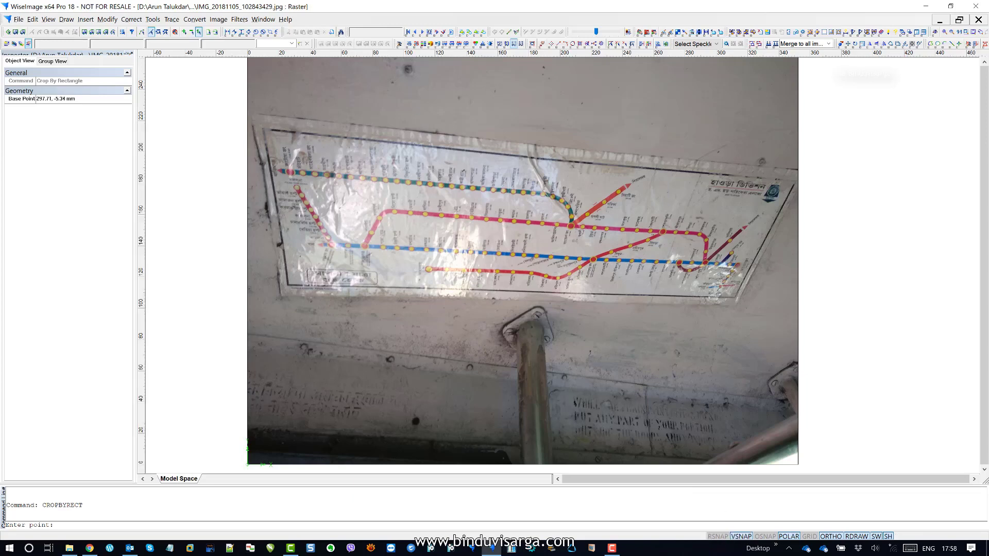
{"action": "left_click", "coordinate": [245, 105]}
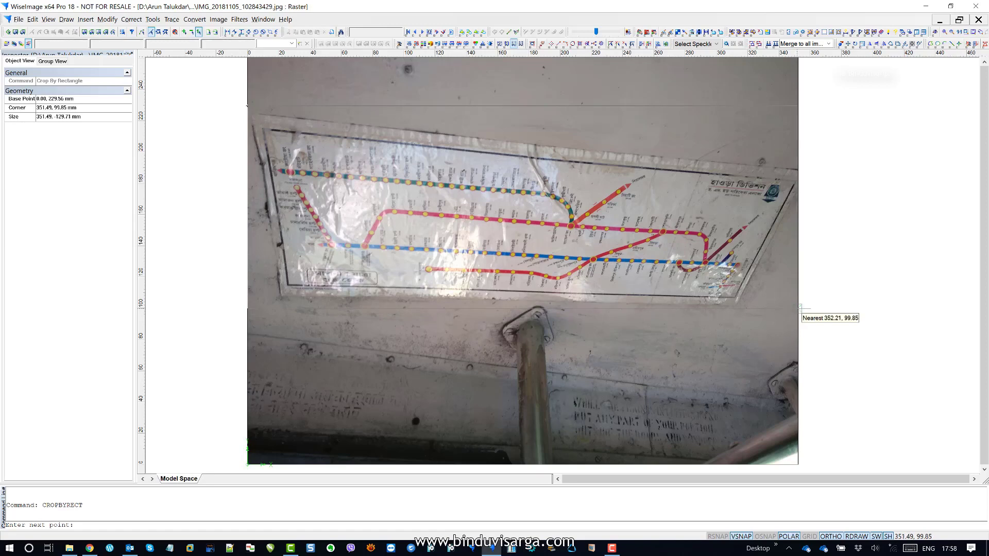
{"action": "left_click", "coordinate": [799, 308]}
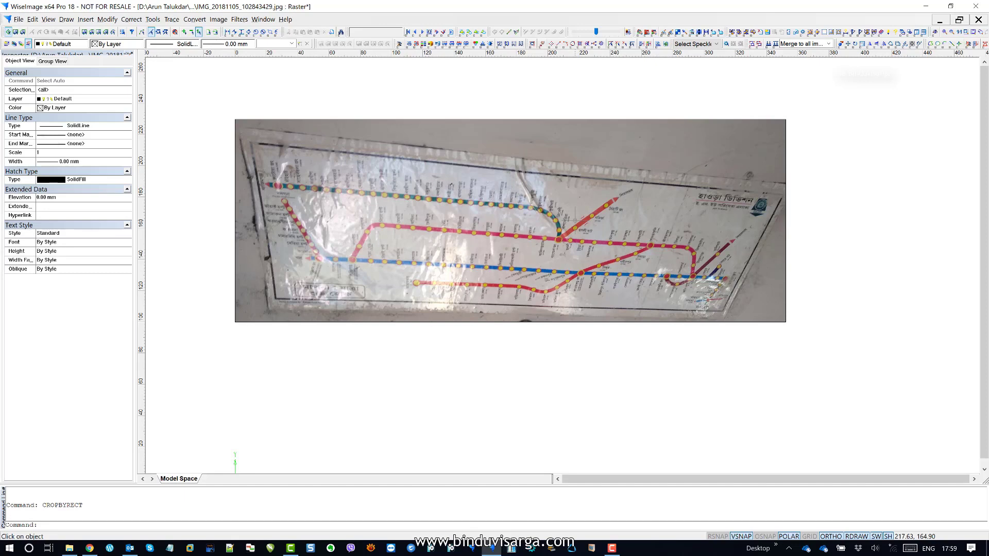
{"action": "left_click_drag", "start_coordinate": [496, 136], "coordinate": [522, 141]}
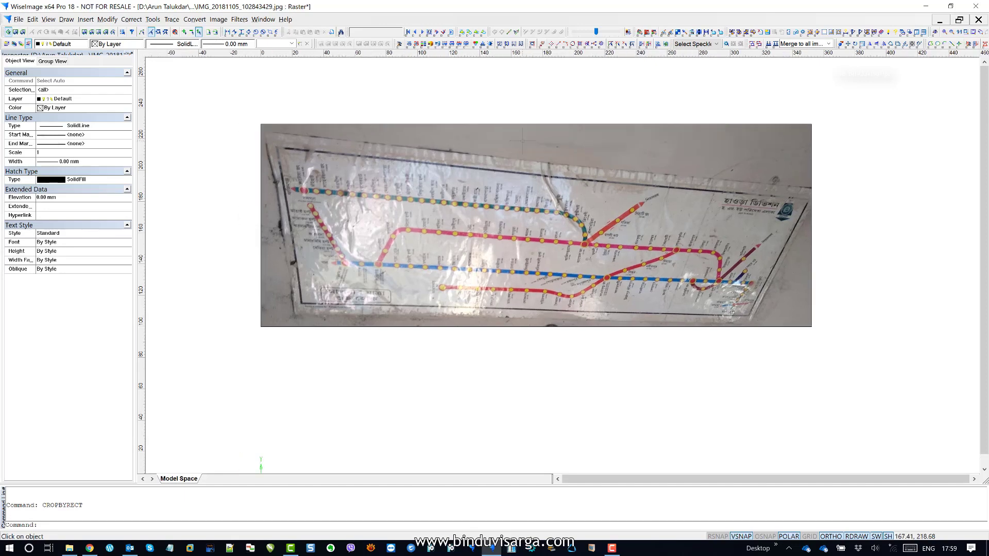
{"action": "left_click", "coordinate": [218, 20]}
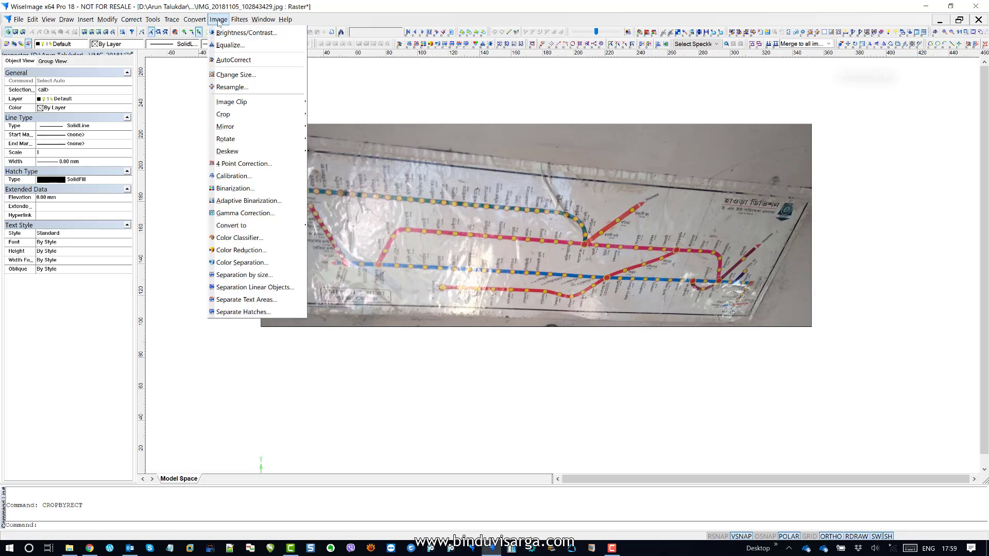
{"action": "mouse_move", "coordinate": [254, 113]}
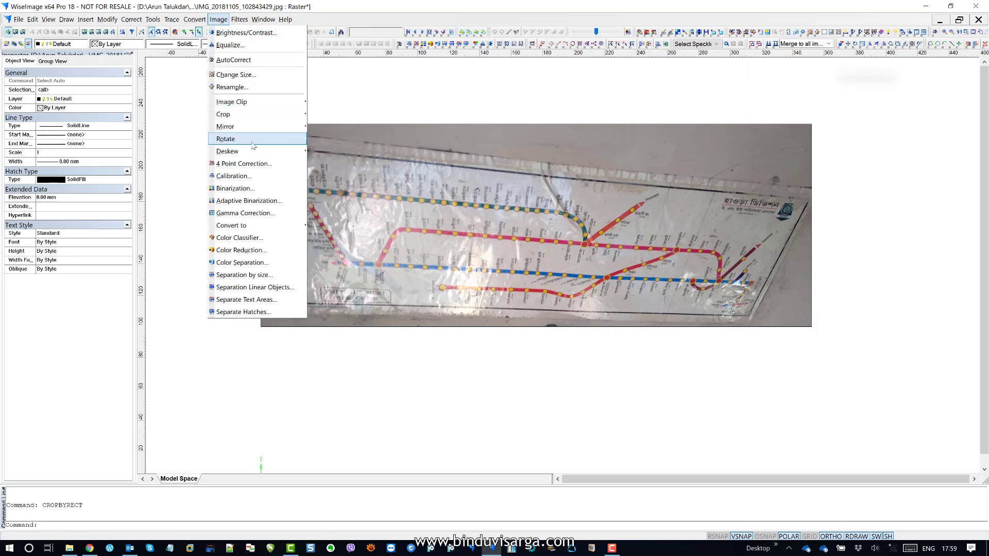
{"action": "left_click", "coordinate": [258, 178]}
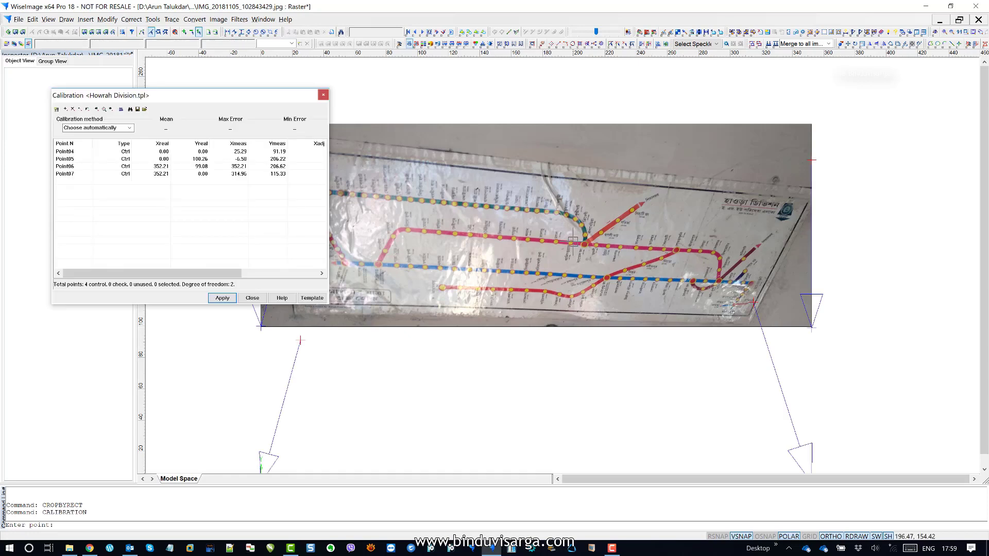
{"action": "left_click_drag", "start_coordinate": [580, 247], "coordinate": [706, 232]}
{"action": "scroll", "coordinate": [625, 206], "scroll_direction": "down", "scroll_amount": 1}
{"action": "scroll", "coordinate": [624, 206], "scroll_direction": "down", "scroll_amount": 2}
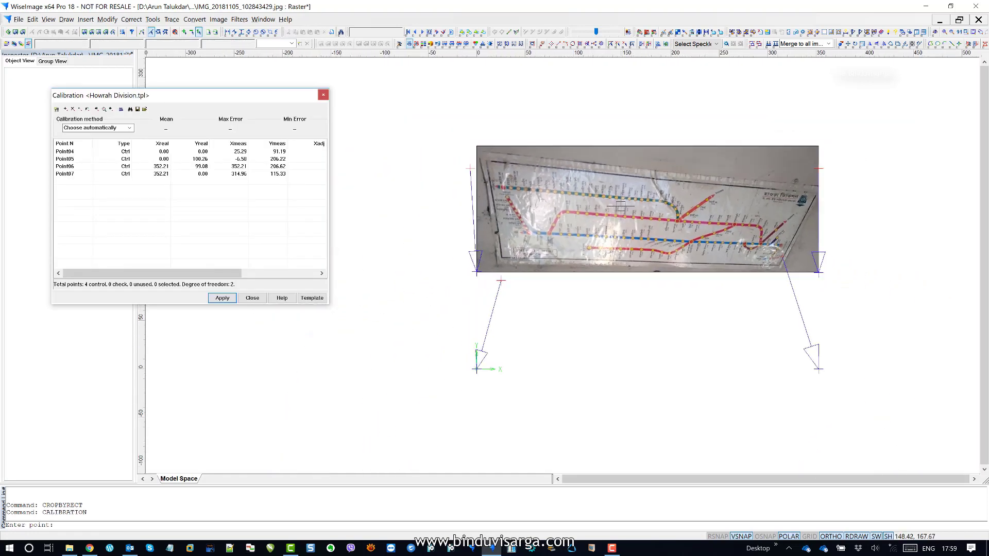
{"action": "scroll", "coordinate": [601, 202], "scroll_direction": "up", "scroll_amount": 2}
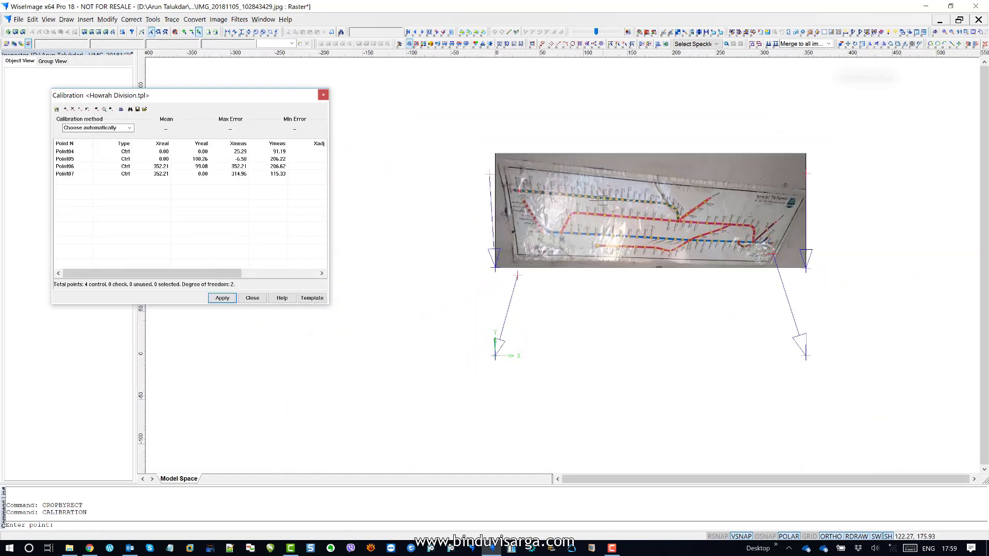
{"action": "left_click", "coordinate": [251, 298]}
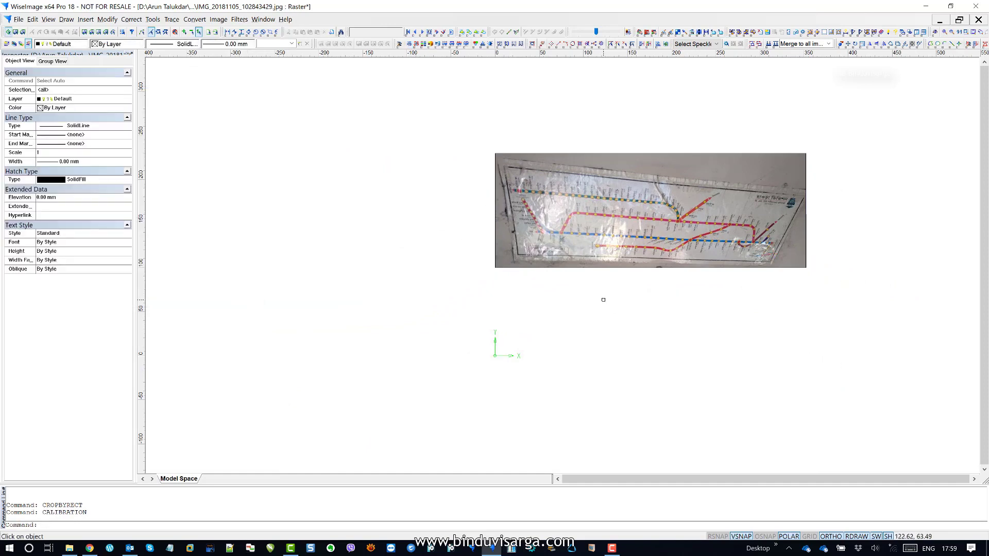
- Move the cropped raster image so that the lower-left corner of the map sheet lands on the origin 0,0
{"action": "left_click", "coordinate": [544, 221]}
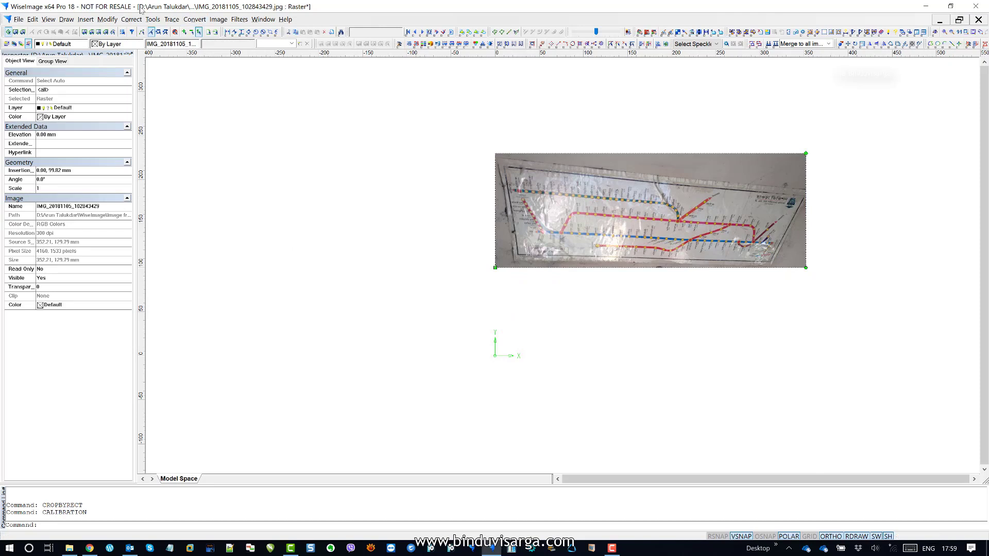
{"action": "left_click", "coordinate": [107, 19]}
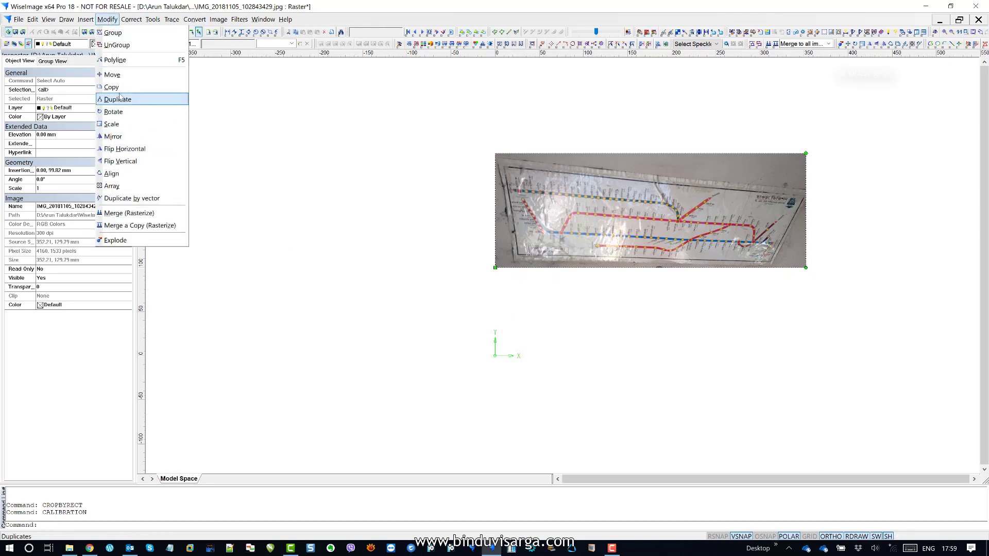
{"action": "left_click", "coordinate": [112, 75]}
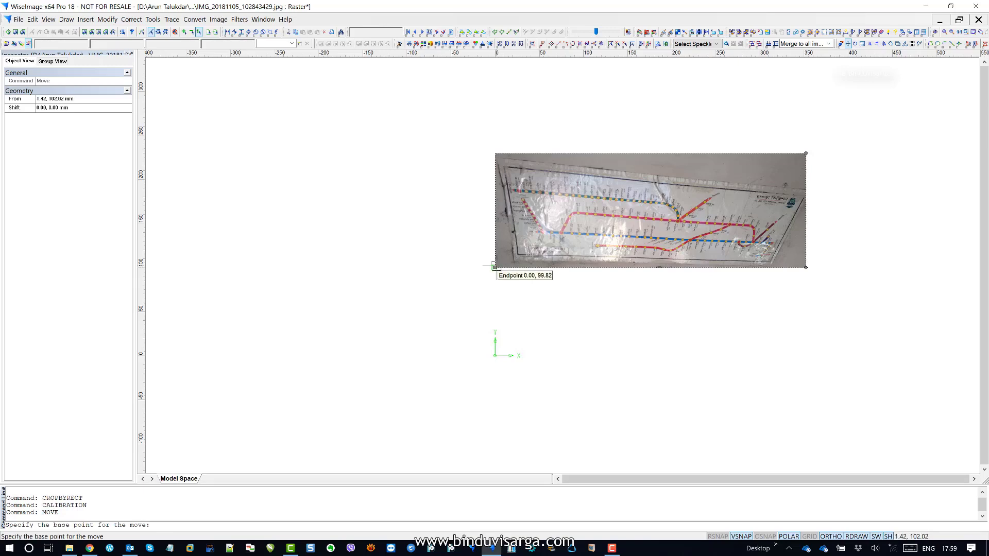
{"action": "scroll", "coordinate": [494, 267], "scroll_direction": "up", "scroll_amount": 6}
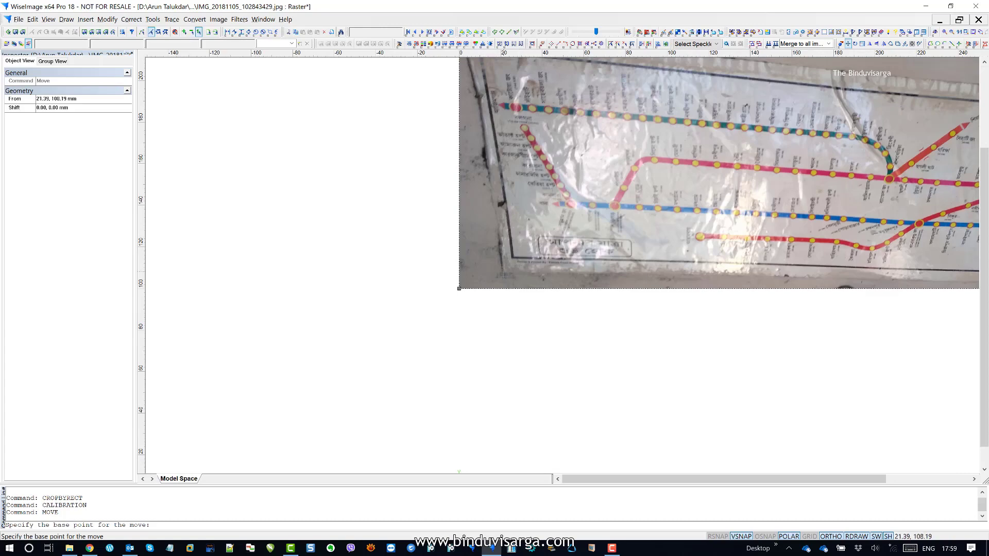
{"action": "left_click", "coordinate": [503, 273]}
{"action": "scroll", "coordinate": [360, 265], "scroll_direction": "down", "scroll_amount": 4}
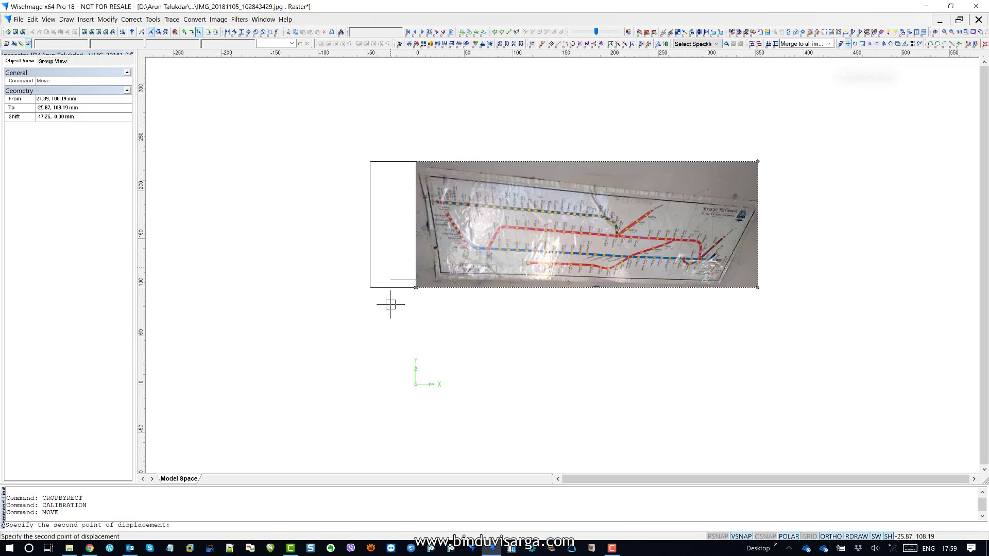
{"action": "type", "text": "0,0"}
{"action": "key", "text": "Return"}
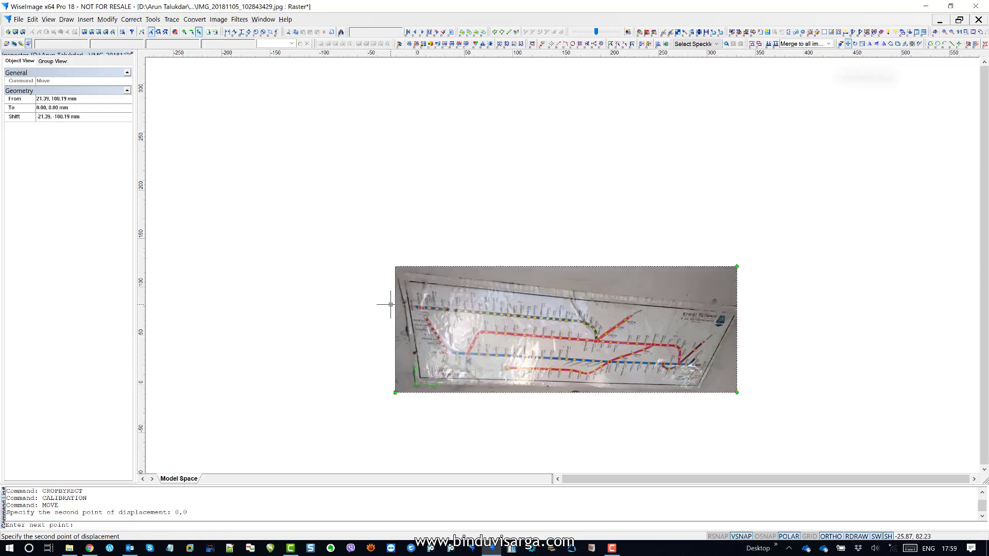
{"action": "scroll", "coordinate": [452, 359], "scroll_direction": "up", "scroll_amount": 1}
{"action": "scroll", "coordinate": [452, 360], "scroll_direction": "up", "scroll_amount": 1}
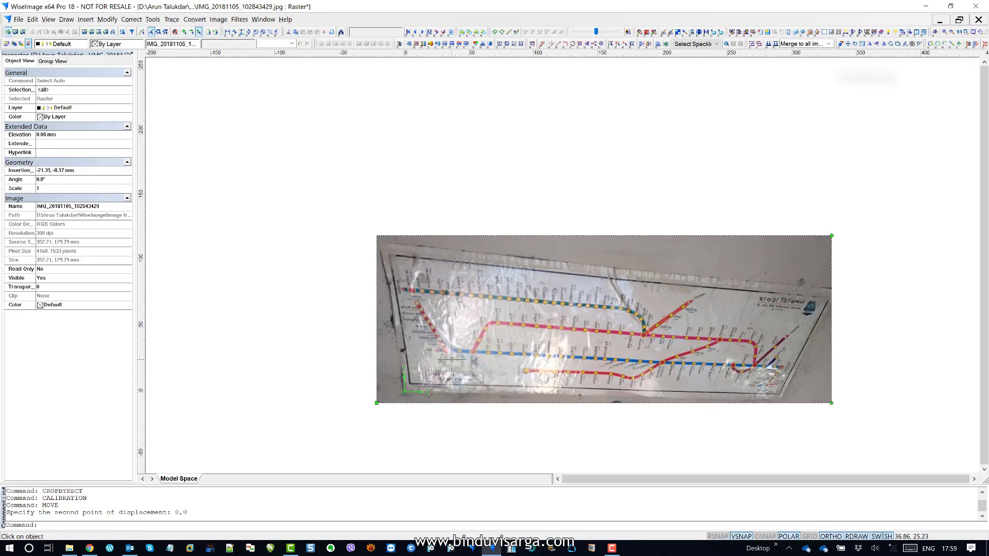
{"action": "left_click_drag", "start_coordinate": [536, 365], "coordinate": [466, 320]}
{"action": "scroll", "coordinate": [467, 320], "scroll_direction": "up", "scroll_amount": 1}
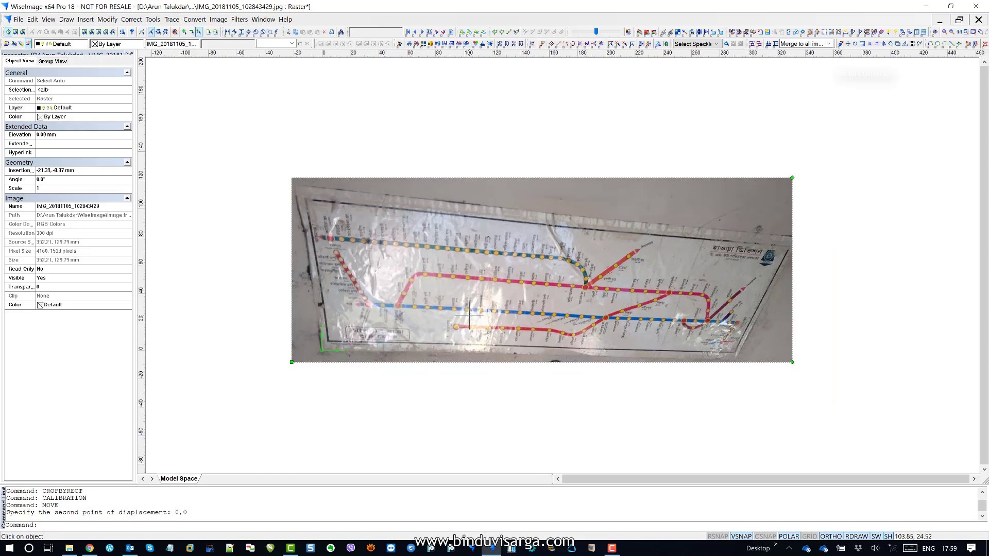
{"action": "key", "text": "Escape"}
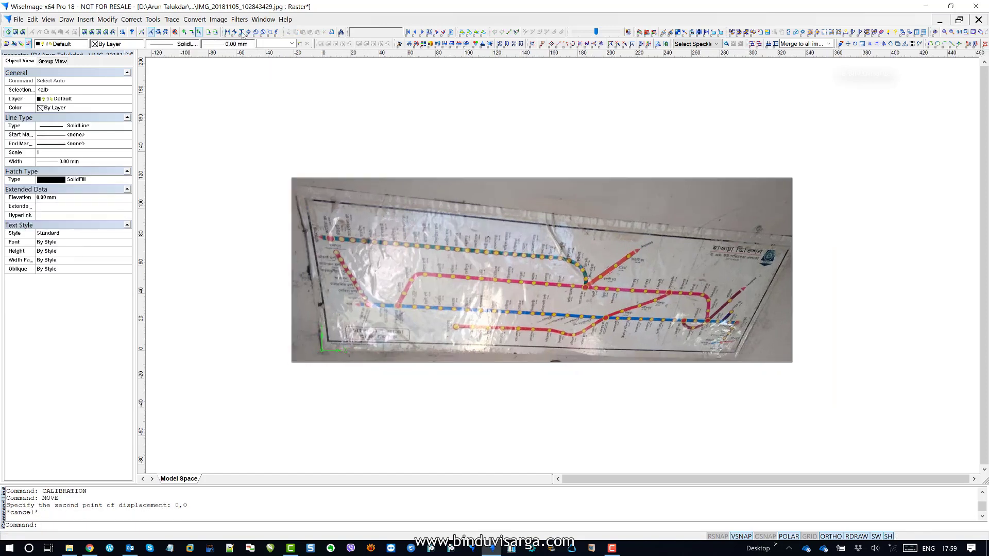
- Open Calibration for the raster photo and delete all the existing control points of the Howrah Division template
{"action": "left_click", "coordinate": [218, 20]}
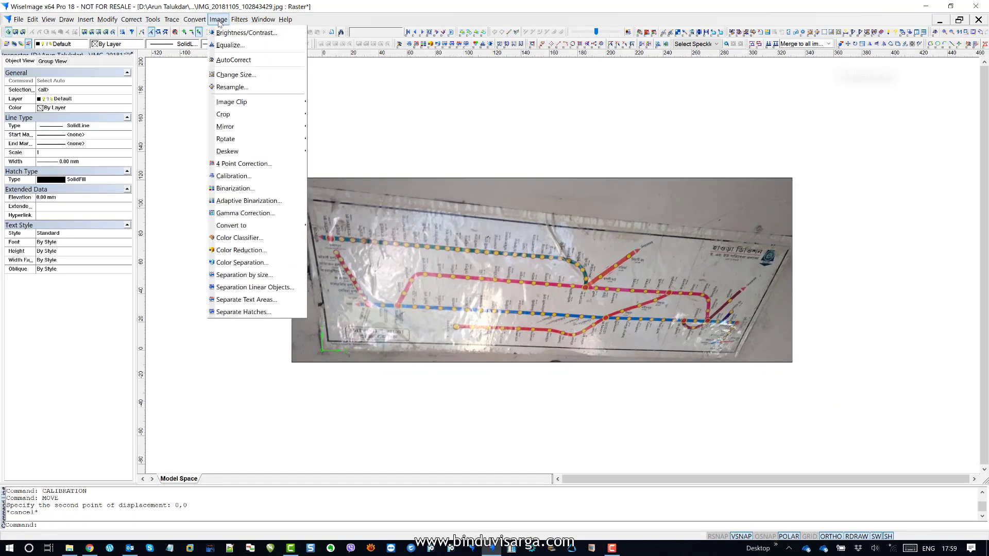
{"action": "left_click", "coordinate": [255, 179]}
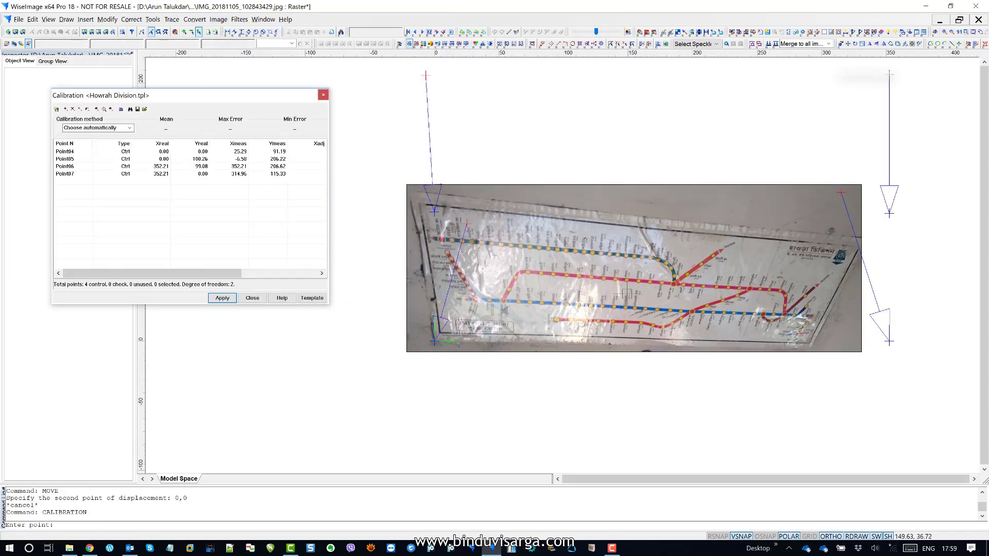
{"action": "scroll", "coordinate": [627, 293], "scroll_direction": "down", "scroll_amount": 1}
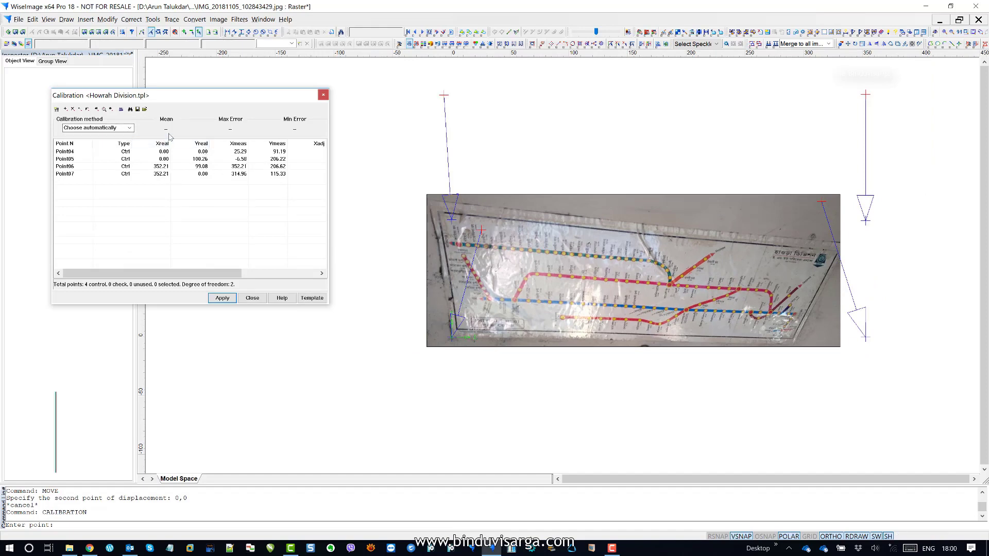
{"action": "left_click", "coordinate": [72, 144]}
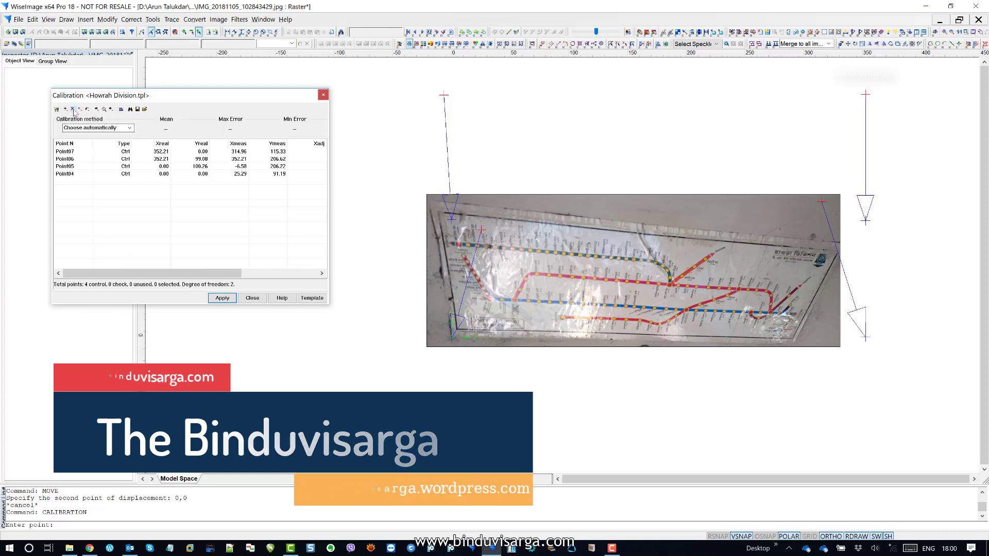
{"action": "left_click", "coordinate": [69, 151]}
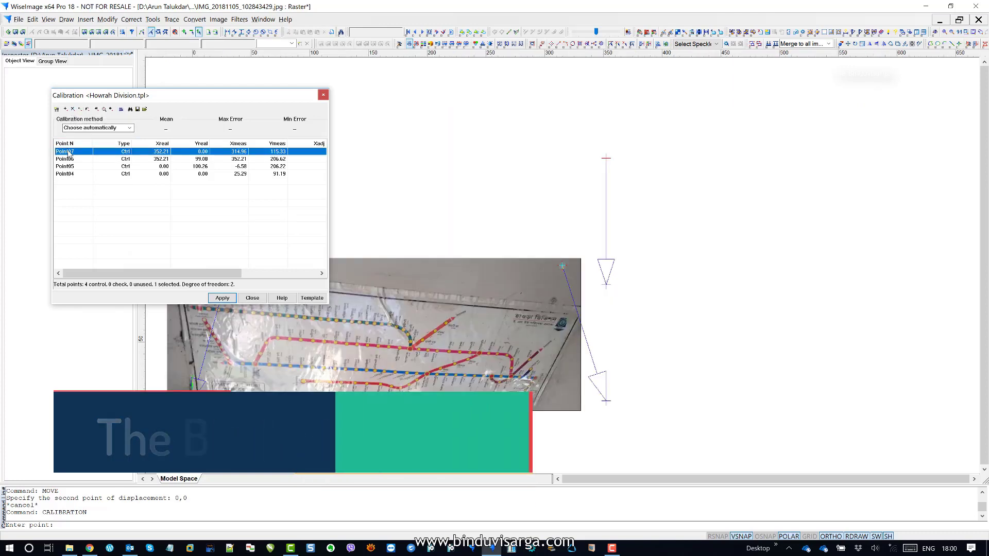
{"action": "left_click", "coordinate": [74, 109]}
{"action": "left_click", "coordinate": [71, 151]}
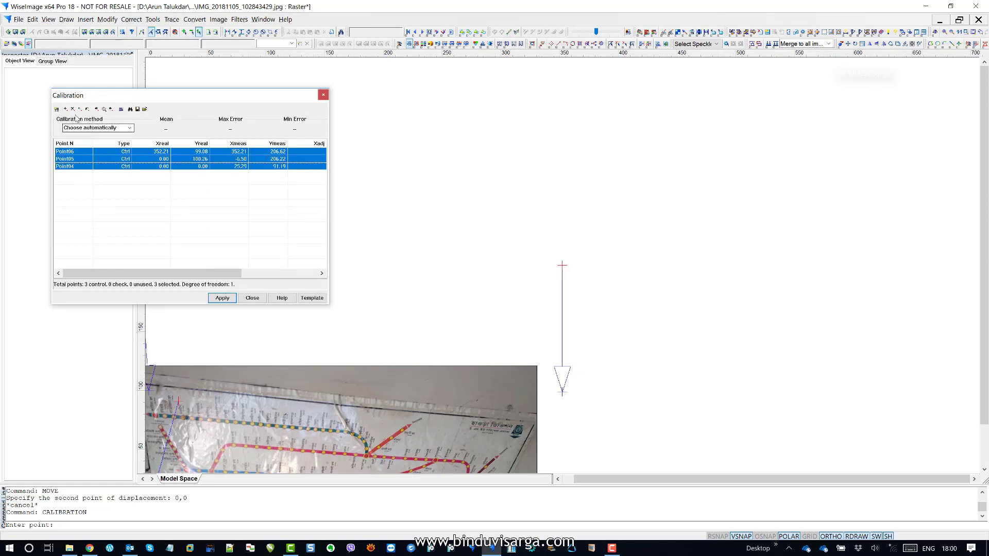
{"action": "left_click", "coordinate": [74, 109]}
{"action": "left_click_drag", "start_coordinate": [491, 340], "coordinate": [736, 188]}
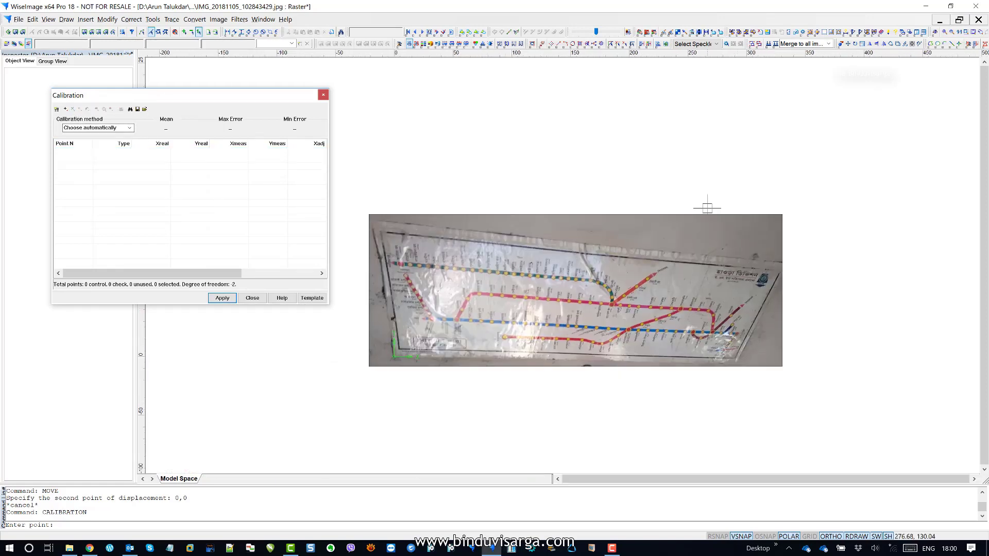
{"action": "left_click_drag", "start_coordinate": [607, 229], "coordinate": [626, 223]}
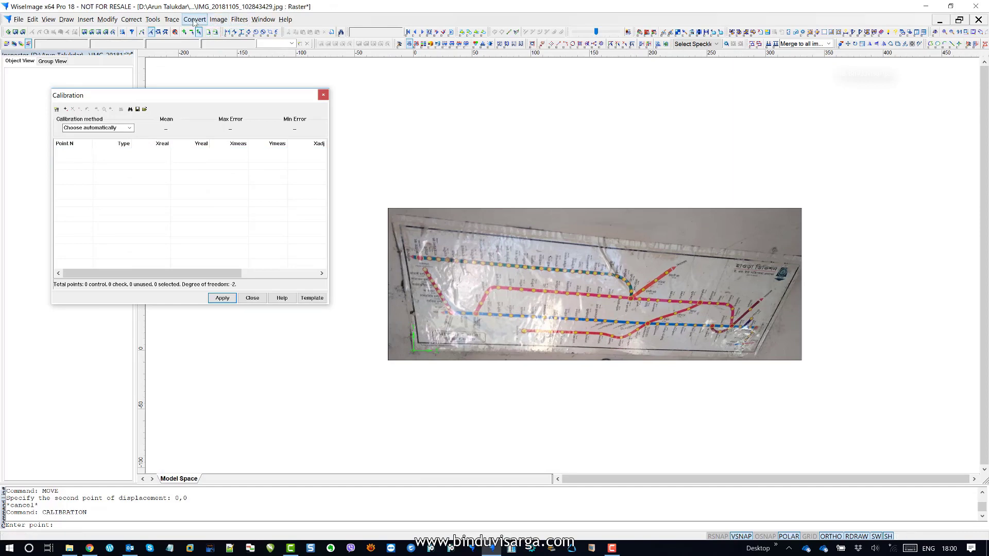
{"action": "left_click", "coordinate": [153, 19]}
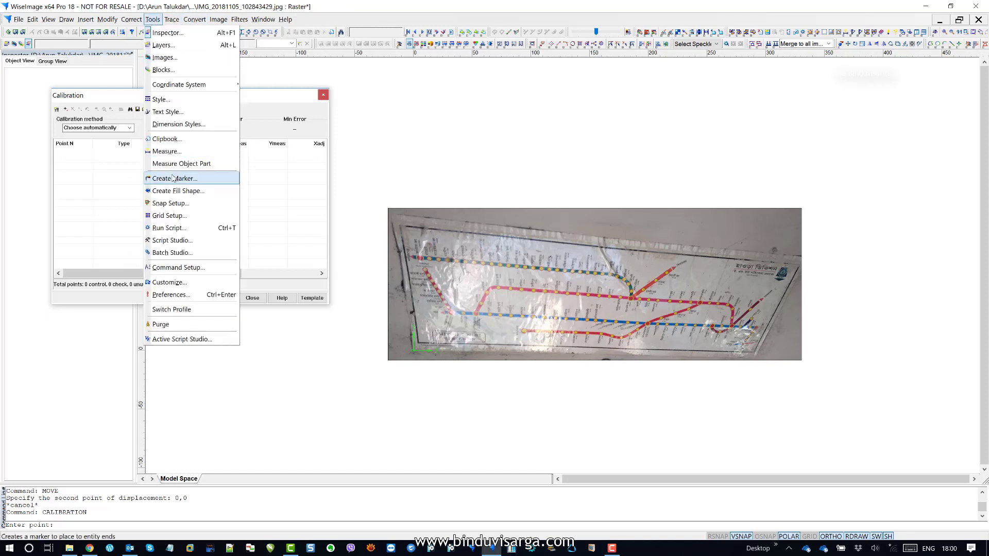
{"action": "mouse_move", "coordinate": [200, 90]}
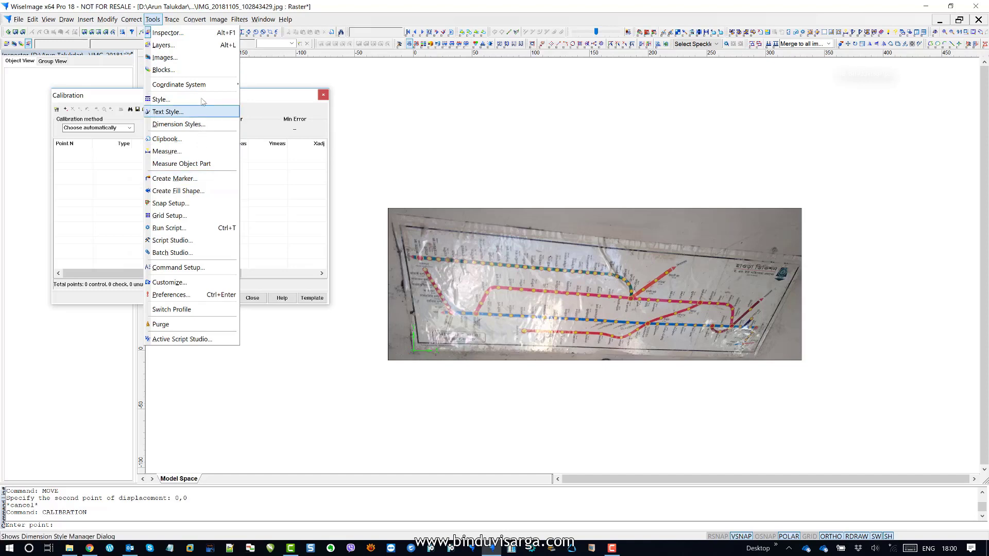
{"action": "left_click", "coordinate": [299, 89]}
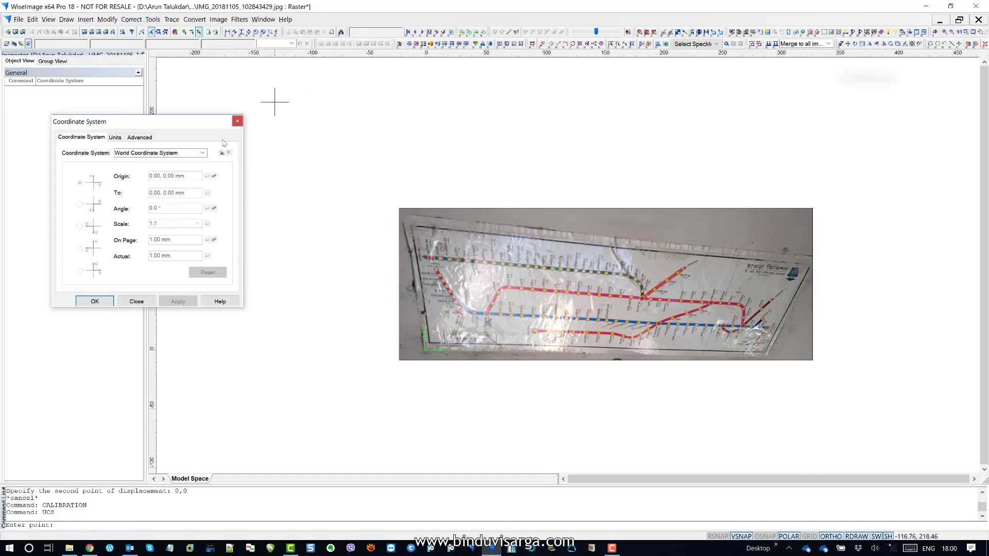
{"action": "left_click", "coordinate": [238, 121]}
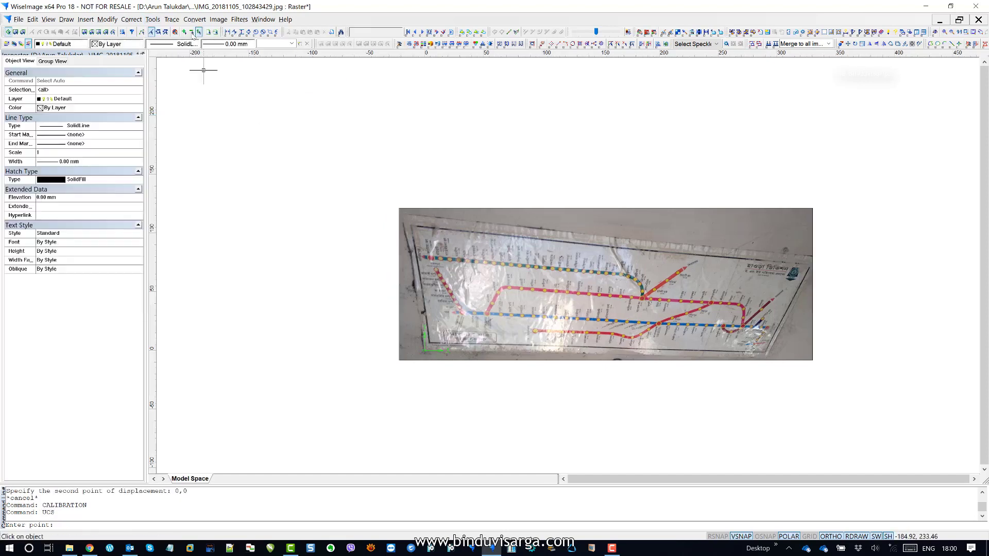
- Measure the upper edge of the map sheet with a line from corner to corner, with ortho mode turned off
{"action": "left_click", "coordinate": [180, 20]}
{"action": "mouse_move", "coordinate": [192, 23]}
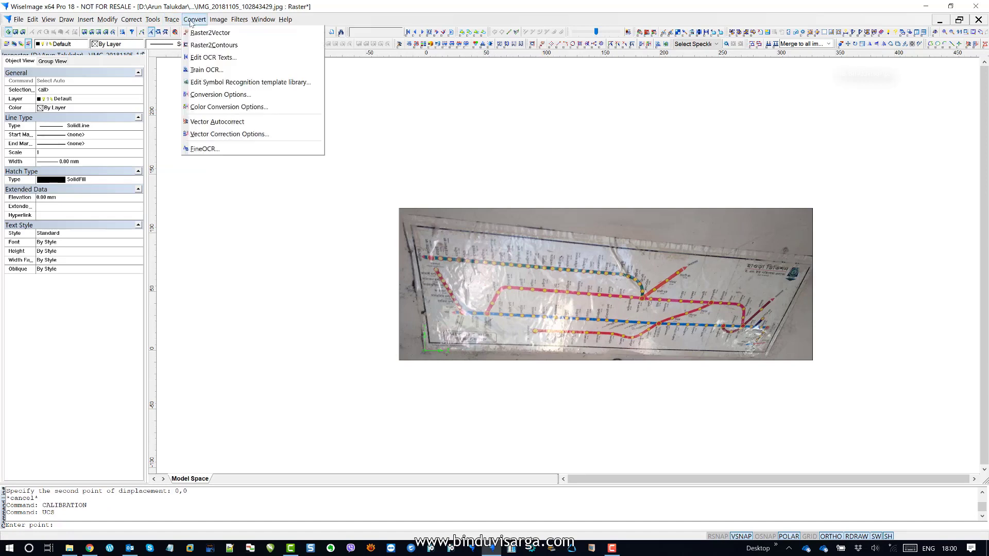
{"action": "mouse_move", "coordinate": [155, 22]}
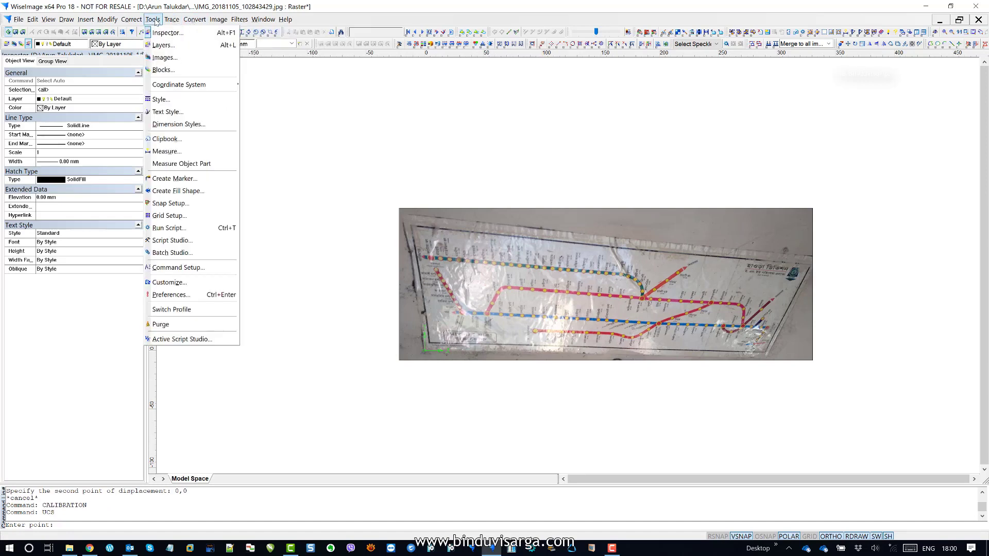
{"action": "left_click", "coordinate": [167, 152]}
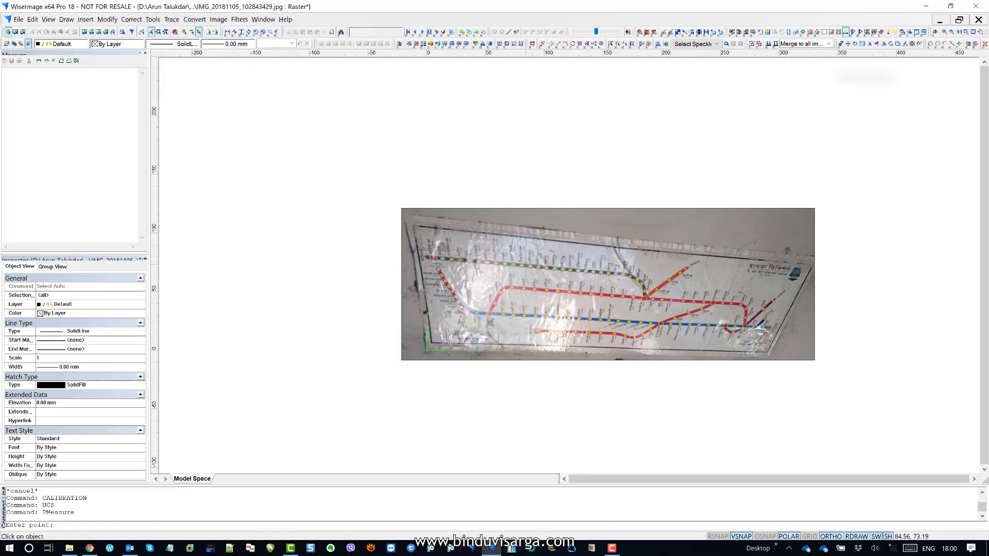
{"action": "left_click", "coordinate": [39, 60]}
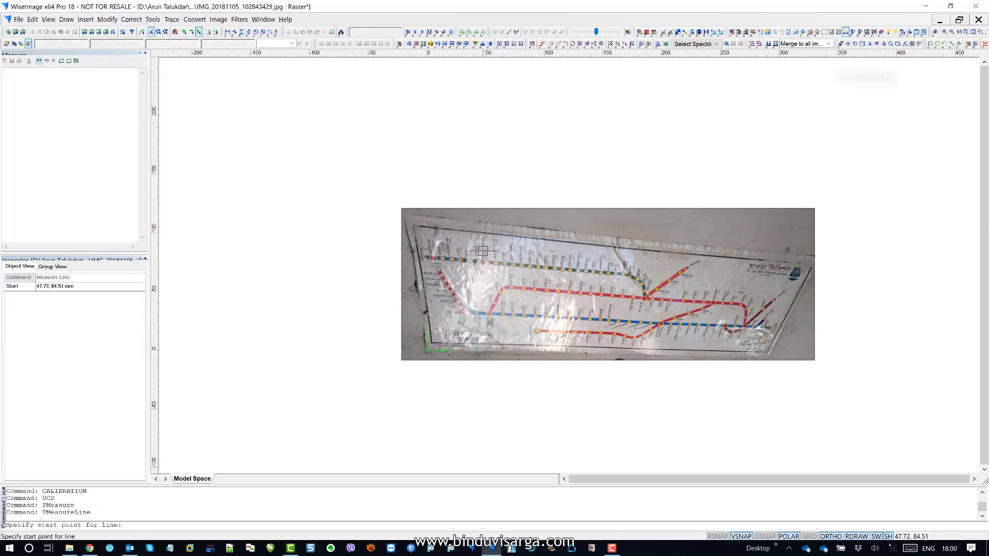
{"action": "scroll", "coordinate": [406, 216], "scroll_direction": "up", "scroll_amount": 2}
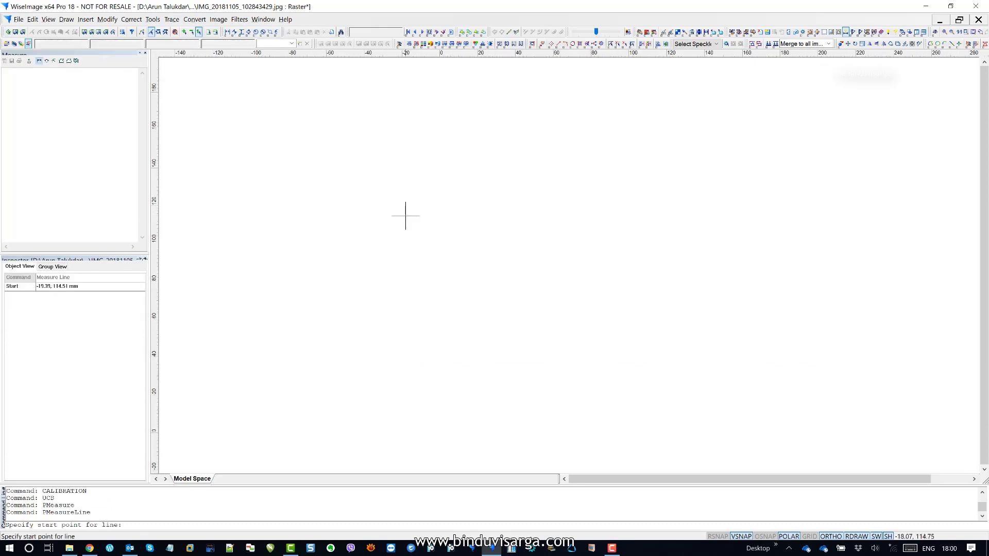
{"action": "scroll", "coordinate": [405, 216], "scroll_direction": "up", "scroll_amount": 2}
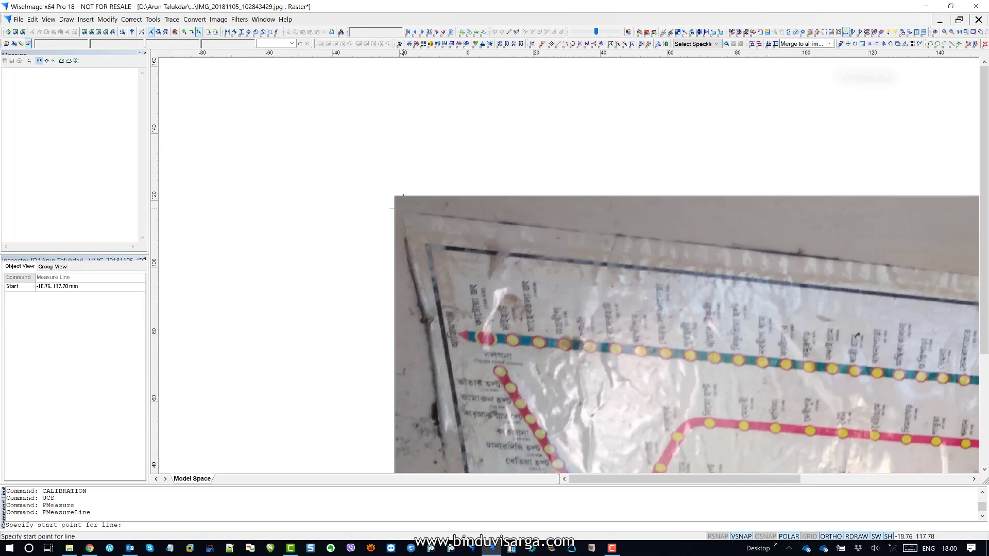
{"action": "scroll", "coordinate": [191, 171], "scroll_direction": "down", "scroll_amount": 3}
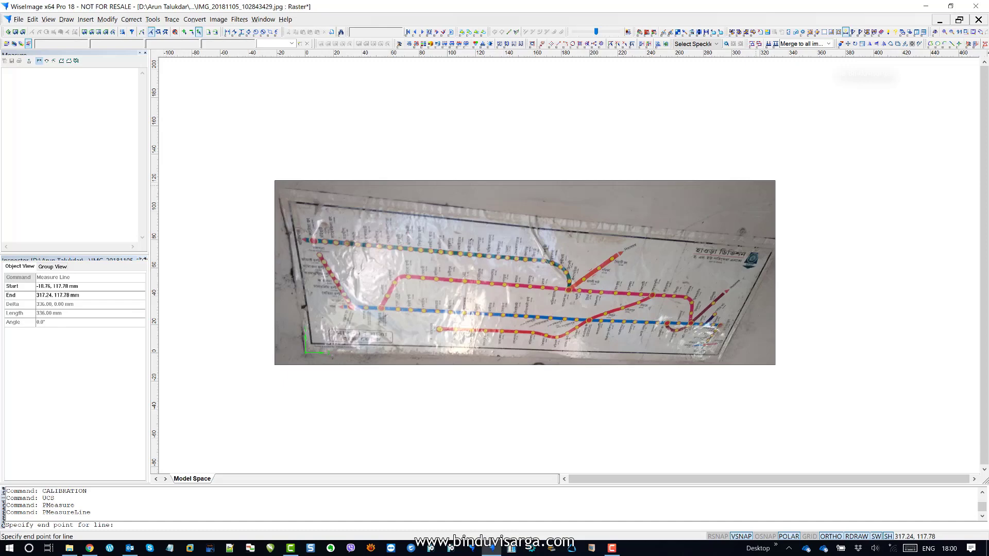
{"action": "key", "text": "F8"}
{"action": "scroll", "coordinate": [773, 230], "scroll_direction": "up", "scroll_amount": 2}
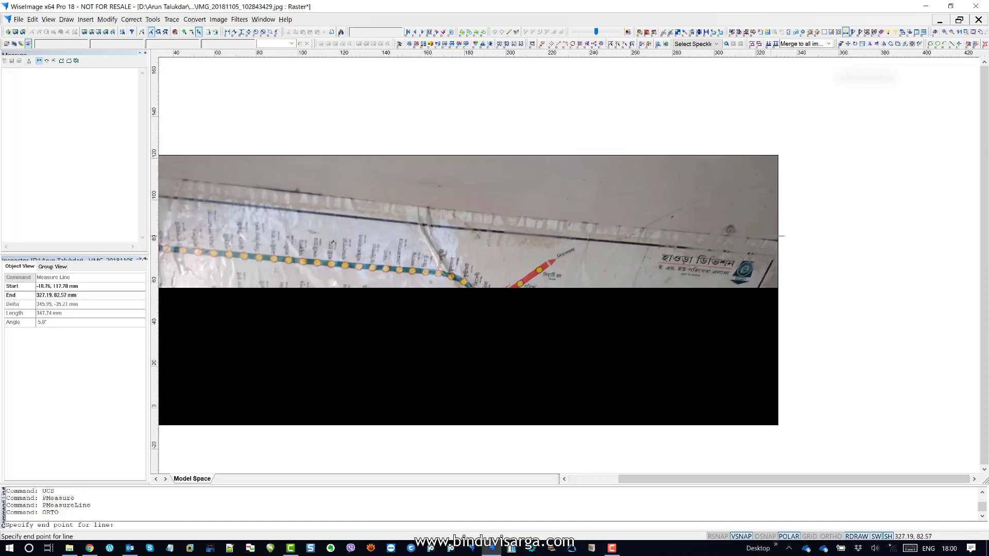
{"action": "left_click", "coordinate": [781, 238]}
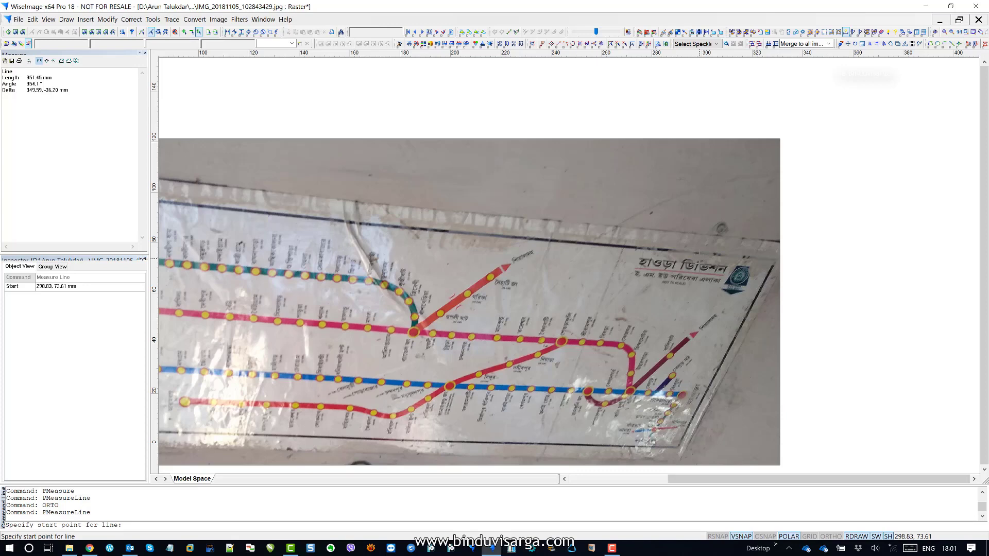
- Measure the left edge of the map sheet from its upper corner down to the corner near the origin
{"action": "scroll", "coordinate": [795, 161], "scroll_direction": "down", "scroll_amount": 4}
{"action": "left_click_drag", "start_coordinate": [433, 175], "coordinate": [589, 151]}
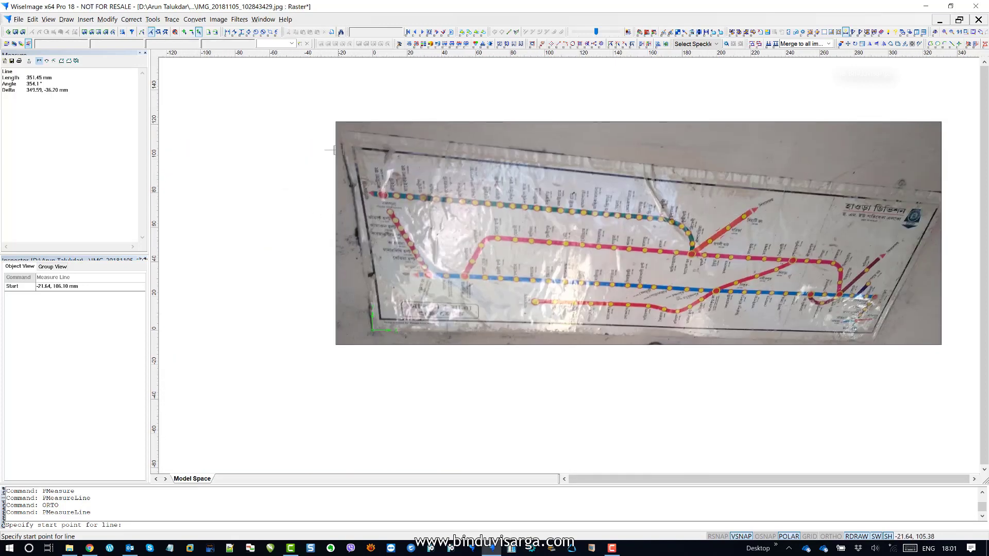
{"action": "left_click", "coordinate": [342, 118]}
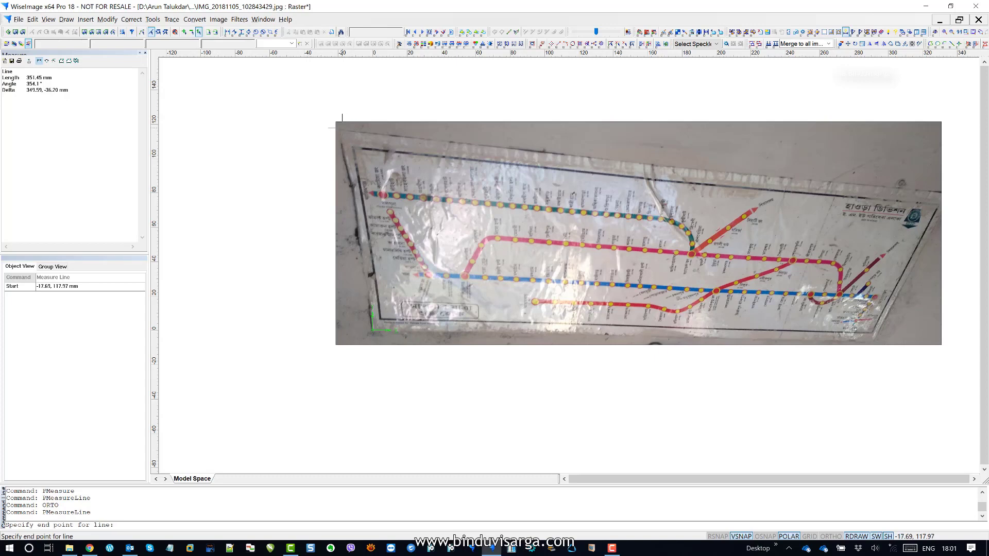
{"action": "left_click", "coordinate": [368, 328]}
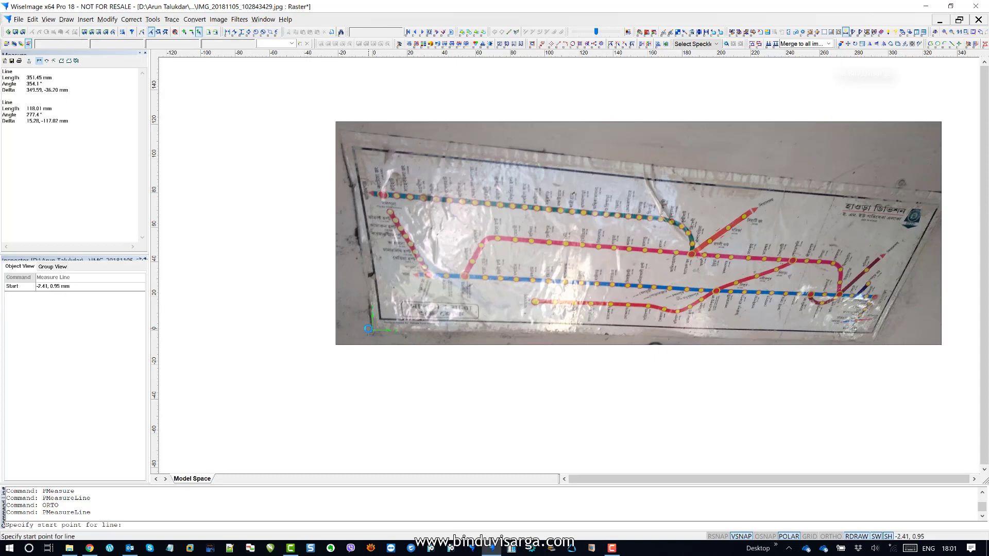
{"action": "scroll", "coordinate": [193, 206], "scroll_direction": "down", "scroll_amount": 1}
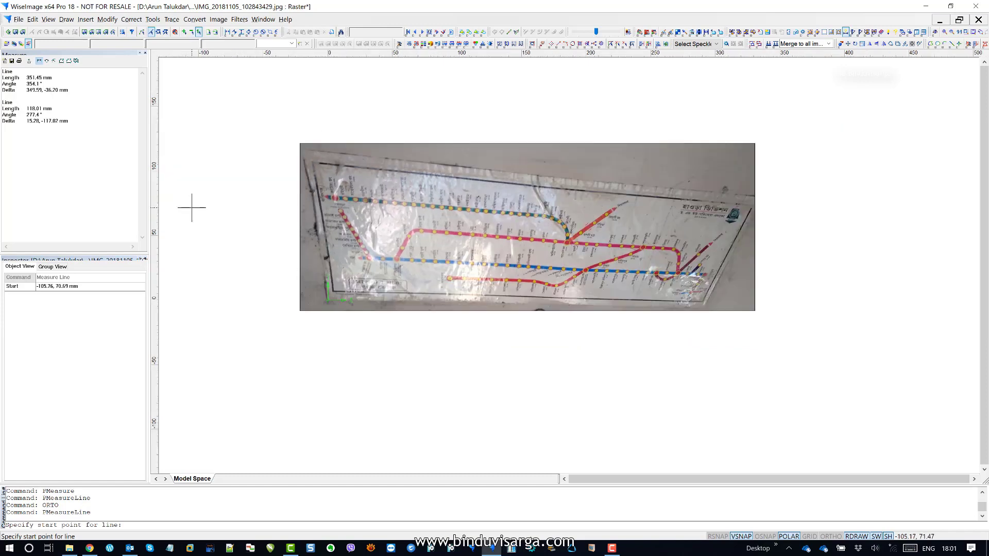
- Reopen Calibration and start a calibration grid at origin 0,0 with 1 X cell and 1 Y cell
{"action": "left_click", "coordinate": [218, 19]}
{"action": "mouse_move", "coordinate": [186, 20]}
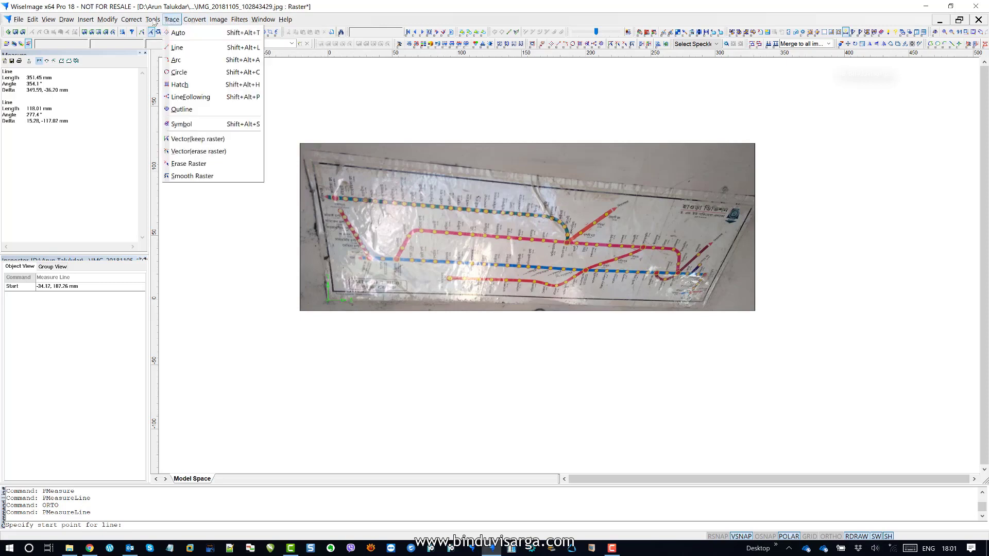
{"action": "mouse_move", "coordinate": [152, 20]}
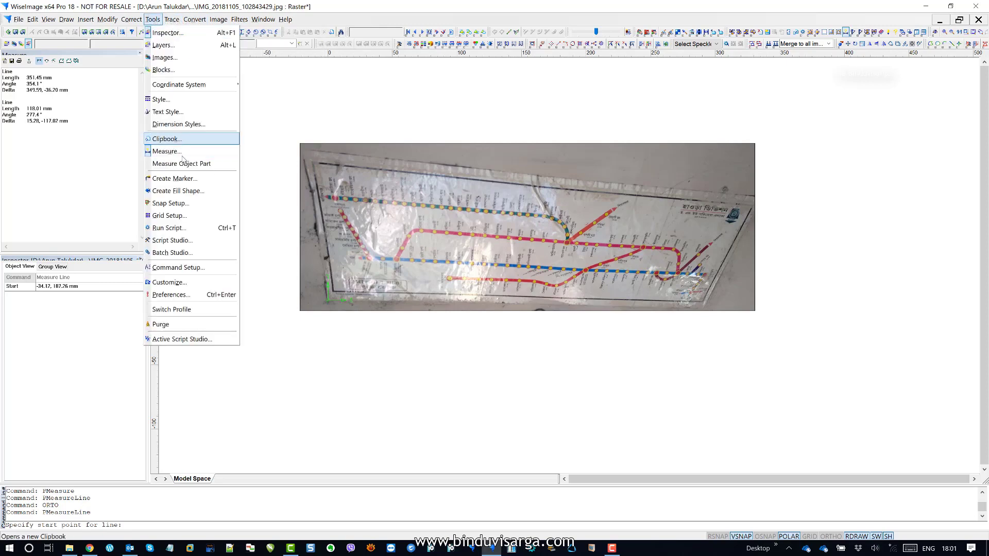
{"action": "mouse_move", "coordinate": [218, 20]}
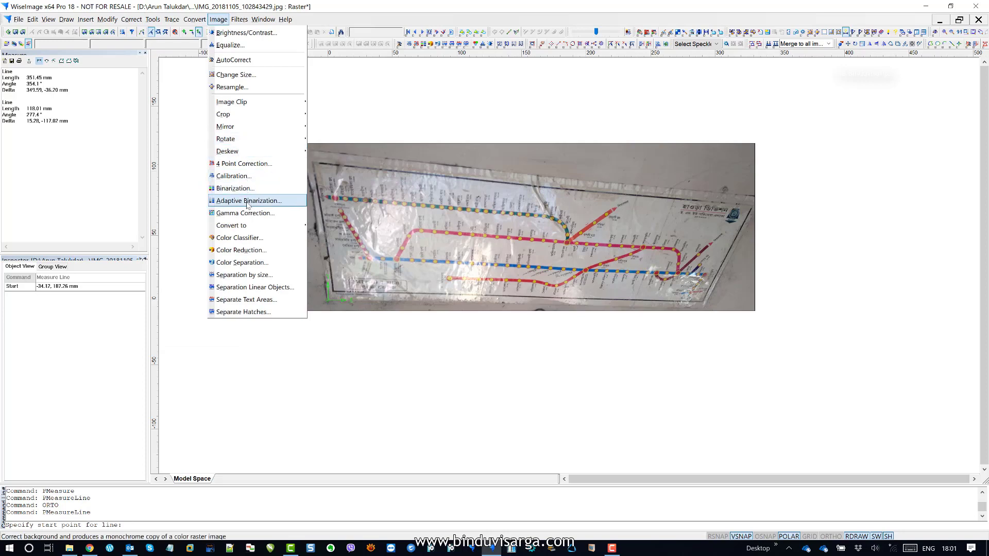
{"action": "left_click", "coordinate": [236, 175]}
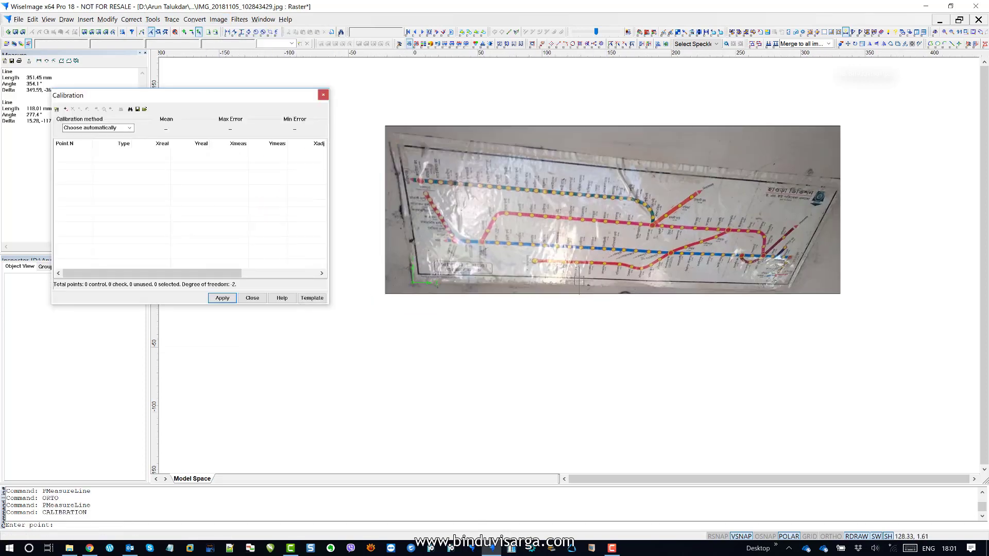
{"action": "left_click", "coordinate": [58, 109]}
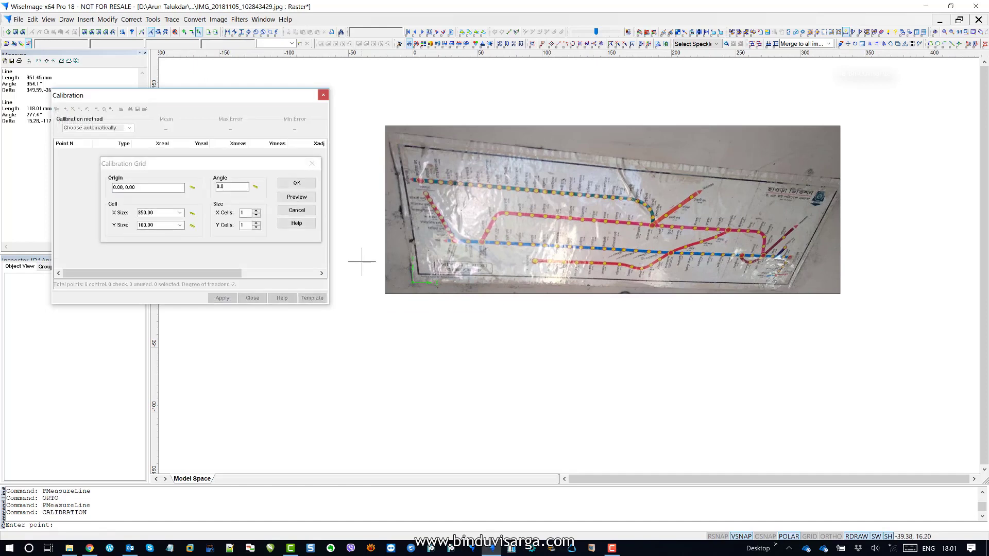
{"action": "left_click_drag", "start_coordinate": [252, 169], "coordinate": [454, 266]}
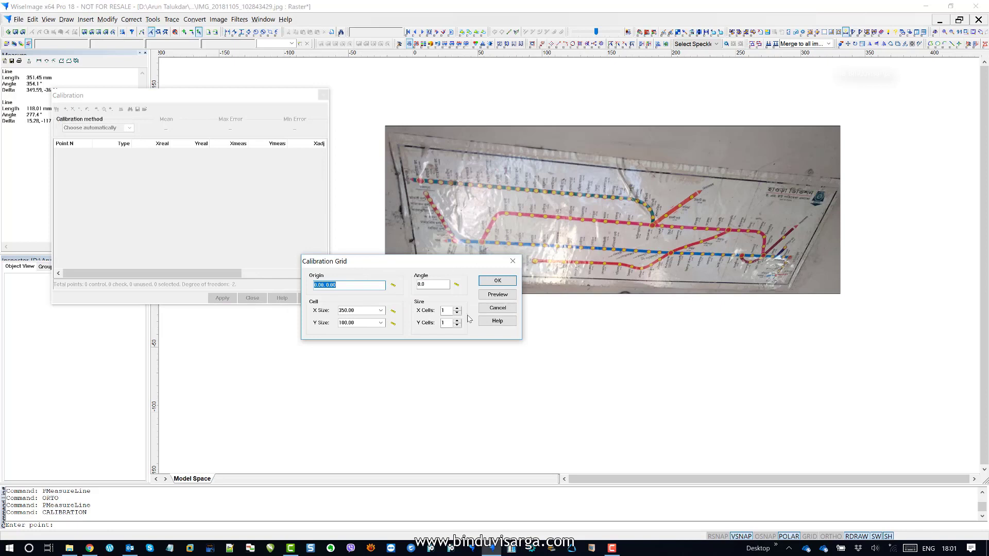
{"action": "double_click", "coordinate": [448, 310]}
{"action": "left_click_drag", "start_coordinate": [380, 265], "coordinate": [392, 313]}
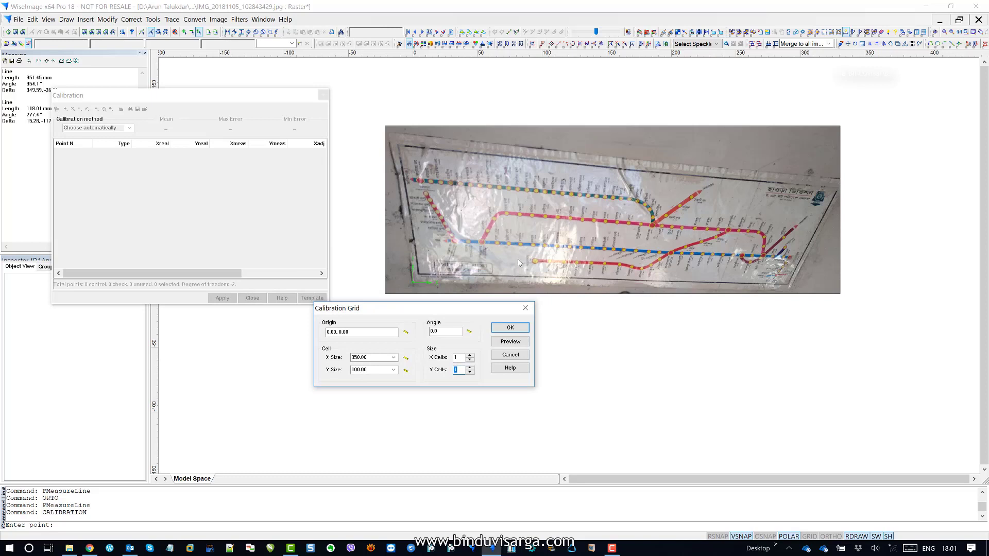
- Set the grid cell to 350 in X and 100 in Y, preview it and generate the grid's calibration points
{"action": "double_click", "coordinate": [373, 357]}
{"action": "double_click", "coordinate": [374, 370]}
{"action": "double_click", "coordinate": [365, 370]}
{"action": "left_click", "coordinate": [520, 343]}
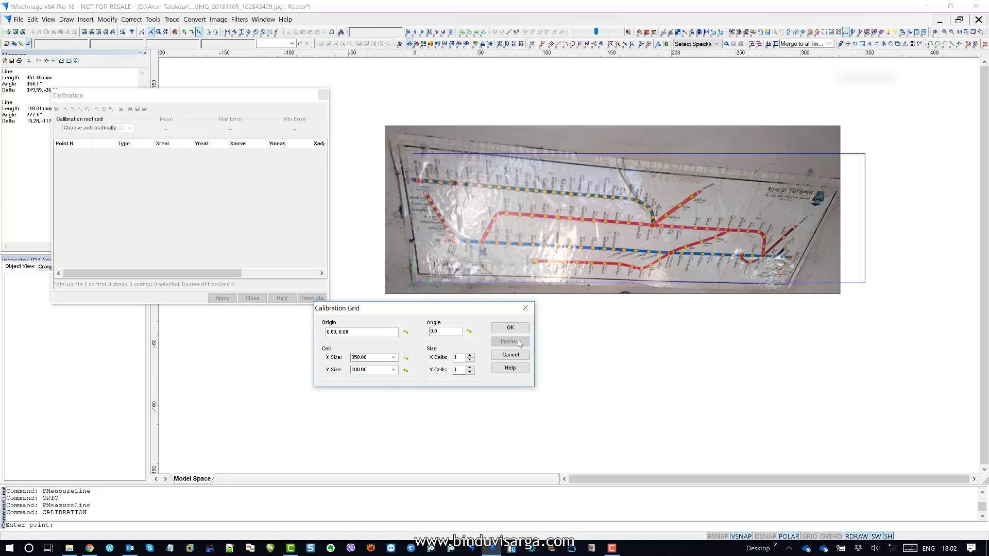
{"action": "left_click", "coordinate": [510, 327]}
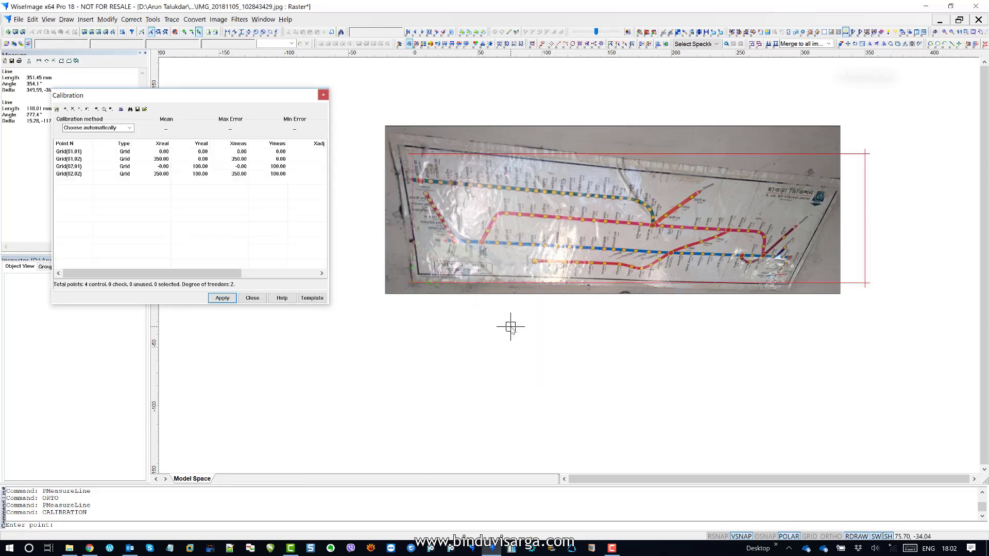
{"action": "mouse_move", "coordinate": [464, 280]}
{"action": "left_mouse_down"}
{"action": "mouse_move", "coordinate": [525, 288]}
{"action": "mouse_move", "coordinate": [467, 288]}
{"action": "left_mouse_up"}
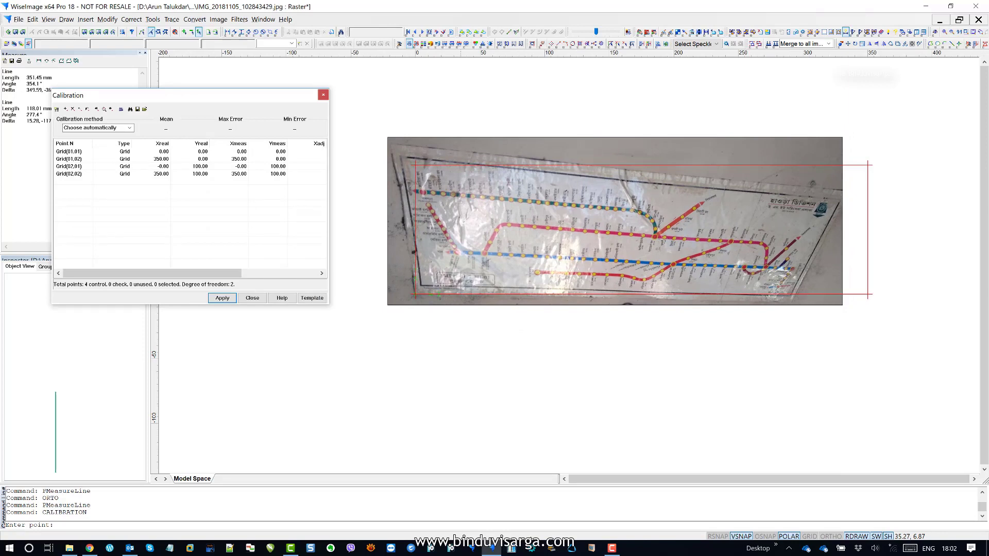
- Close Calibration and move the raster image from its lower-left corner to 0,0, clearing the selection when done
{"action": "key", "text": "Escape"}
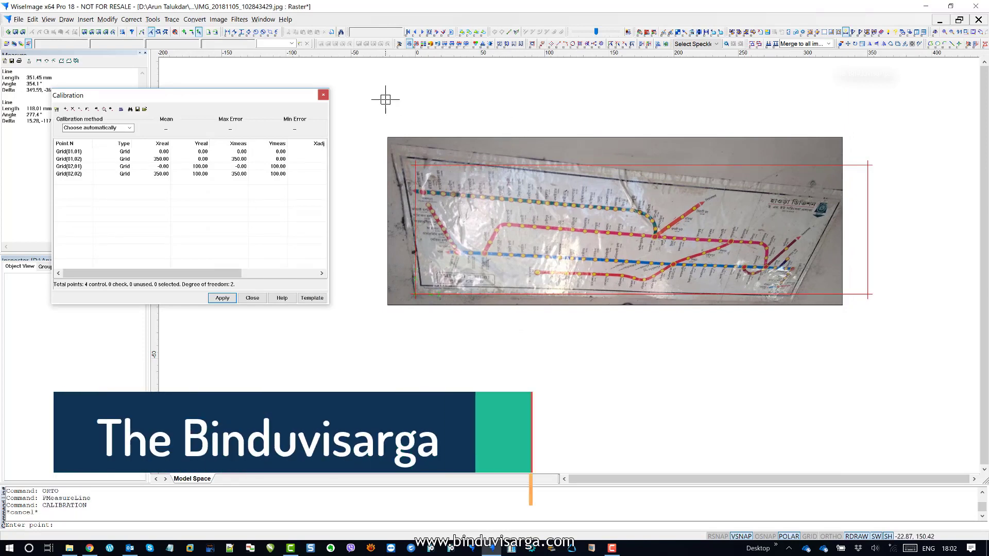
{"action": "left_click", "coordinate": [324, 95]}
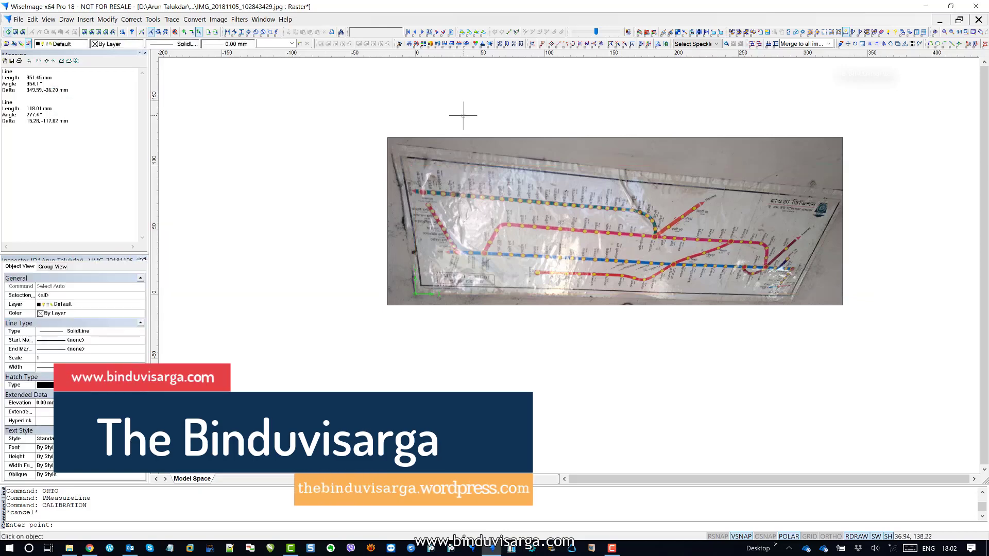
{"action": "left_click", "coordinate": [453, 133]}
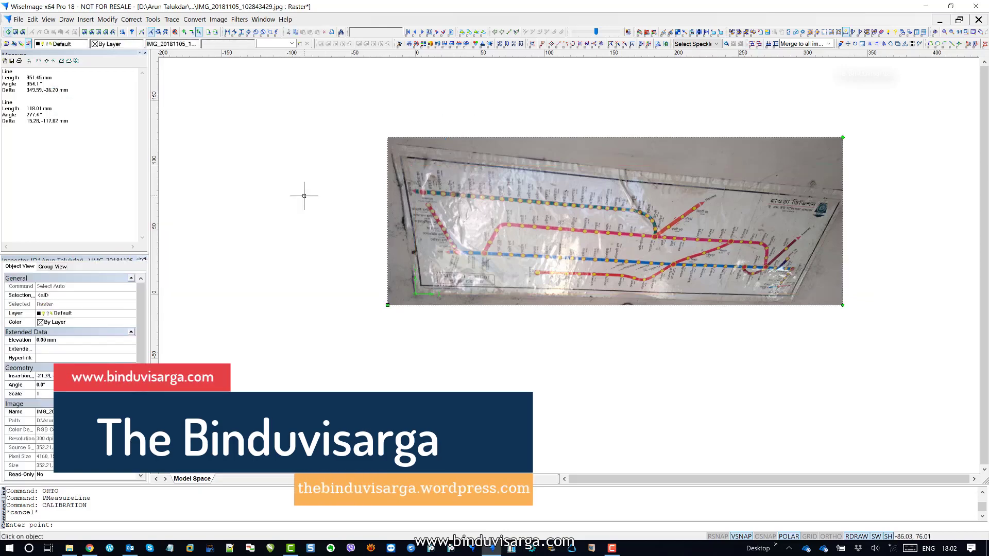
{"action": "left_click", "coordinate": [107, 19]}
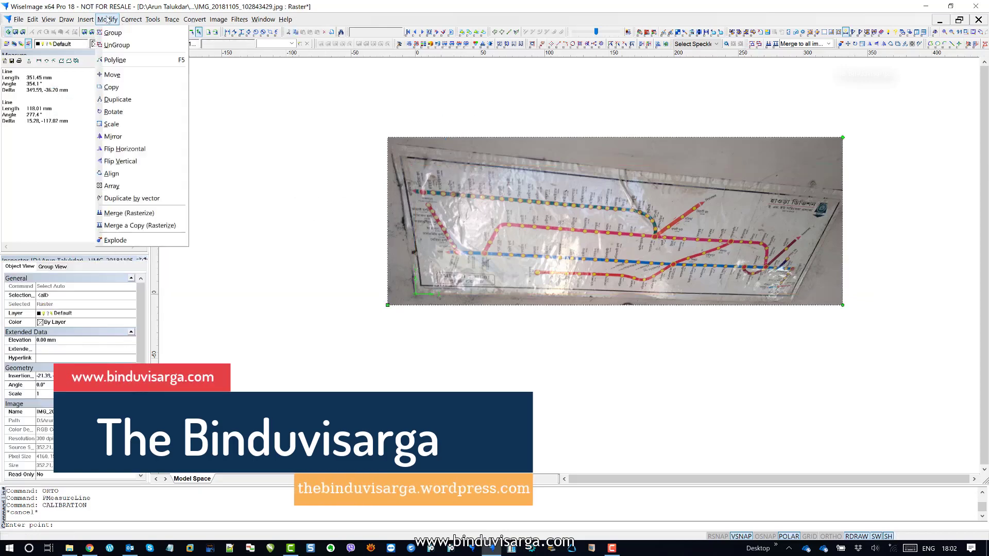
{"action": "left_click", "coordinate": [117, 76]}
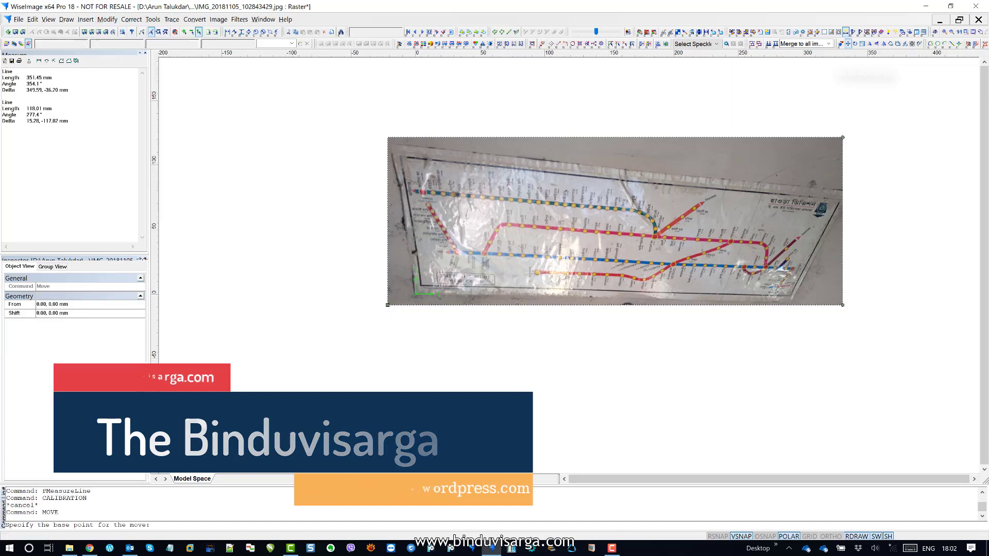
{"action": "left_click", "coordinate": [387, 304]}
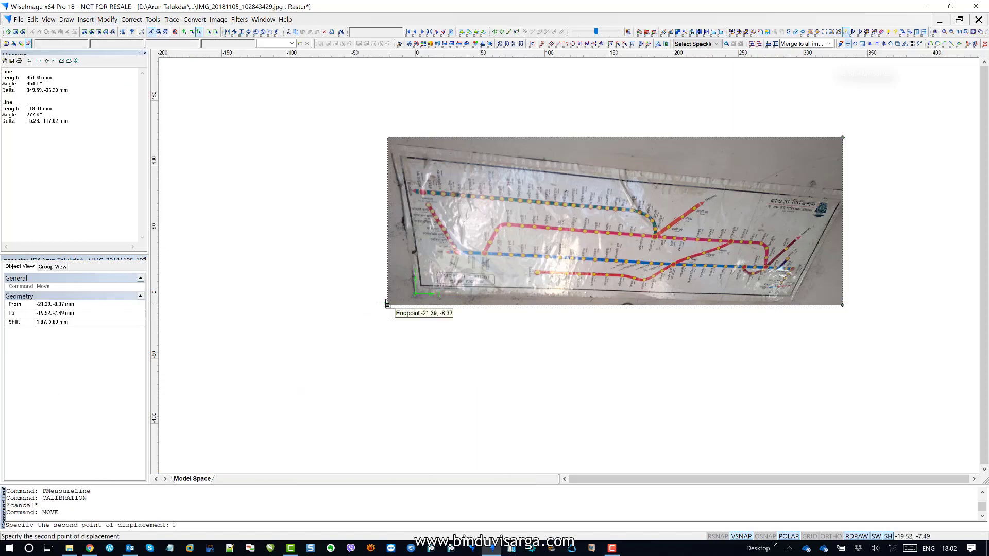
{"action": "type", "text": "0,0"}
{"action": "key", "text": "Return"}
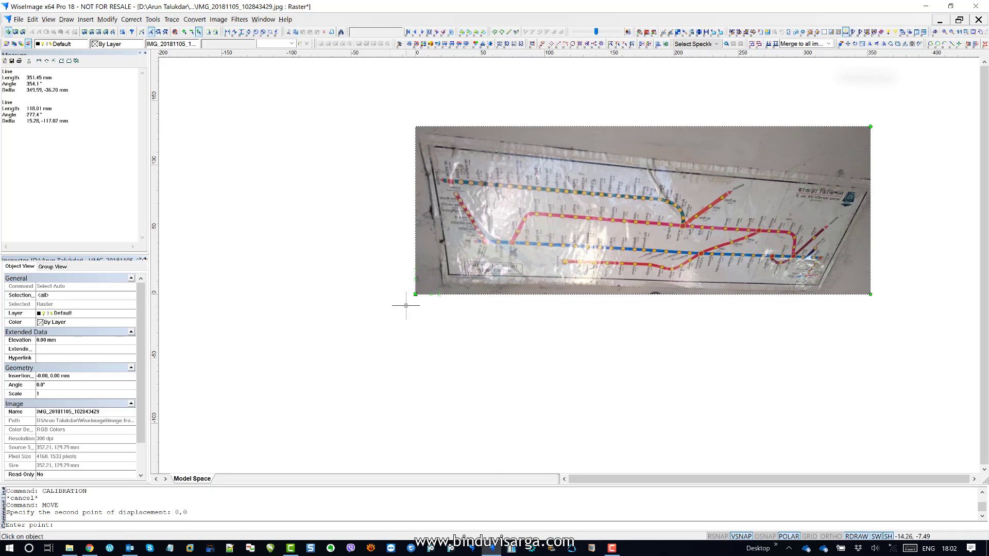
{"action": "left_click_drag", "start_coordinate": [545, 281], "coordinate": [401, 274]}
{"action": "key", "text": "Escape"}
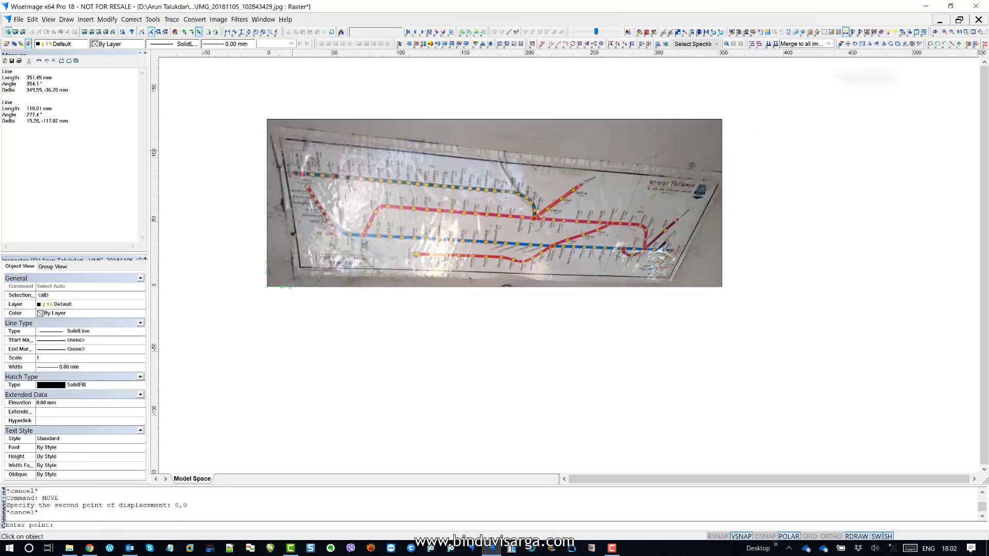
- Reopen Calibration and regenerate the one-cell grid of 350 by 100 at origin 0,0, previewing it first
{"action": "left_click", "coordinate": [219, 20]}
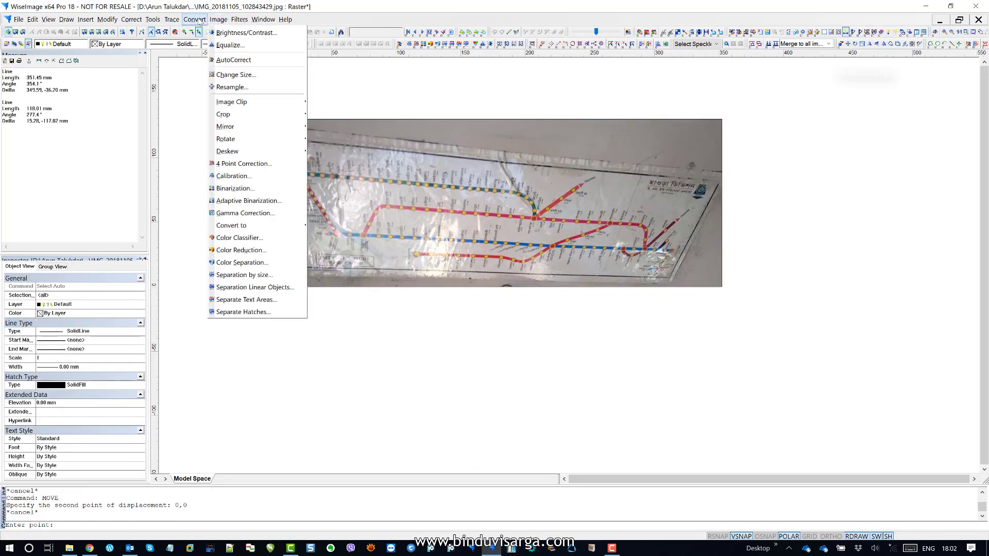
{"action": "left_click", "coordinate": [246, 176]}
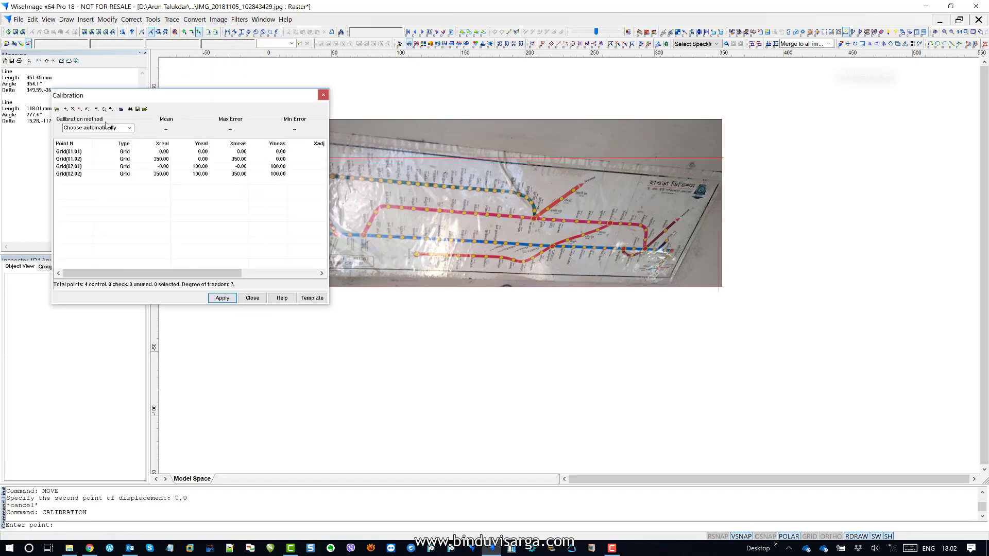
{"action": "left_click", "coordinate": [57, 109]}
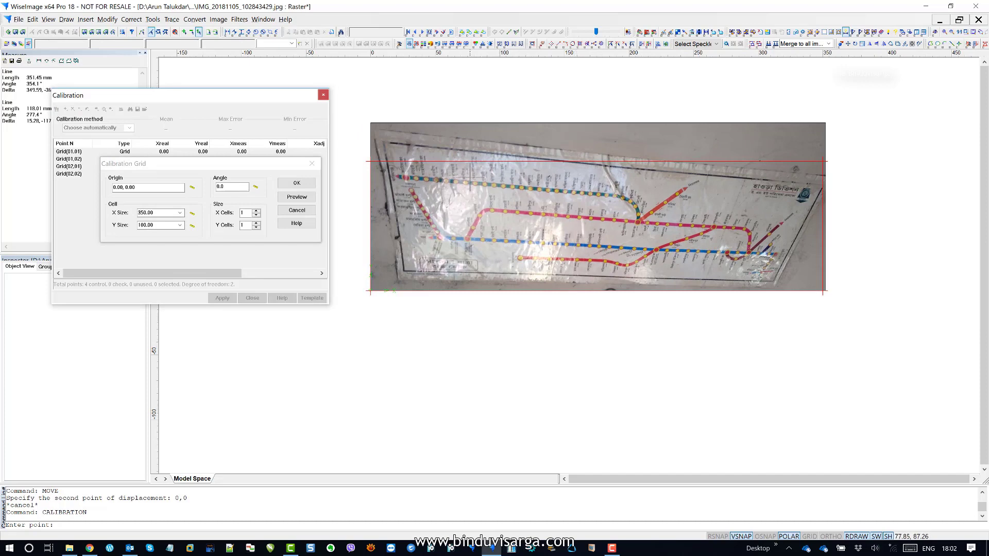
{"action": "scroll", "coordinate": [578, 239], "scroll_direction": "up", "scroll_amount": 3}
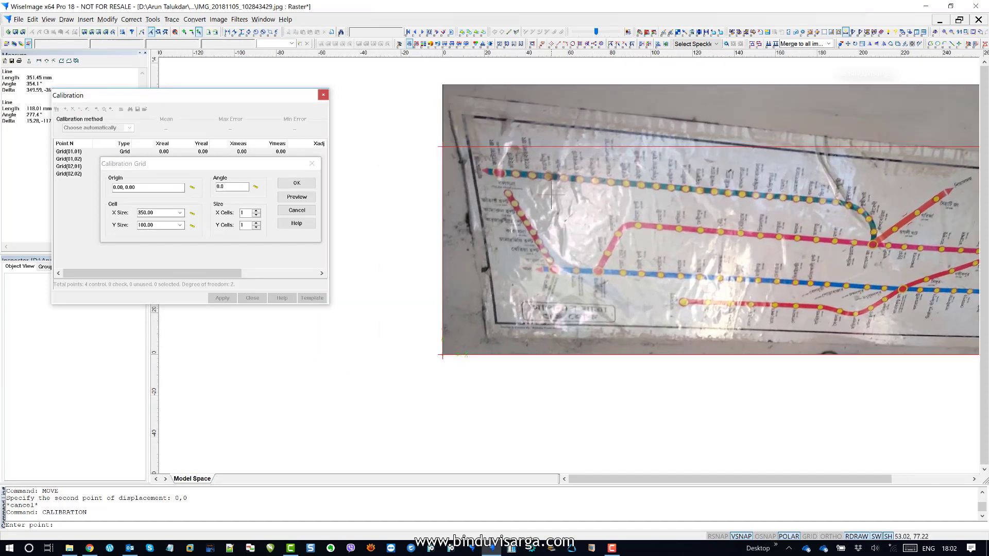
{"action": "scroll", "coordinate": [361, 246], "scroll_direction": "down", "scroll_amount": 1}
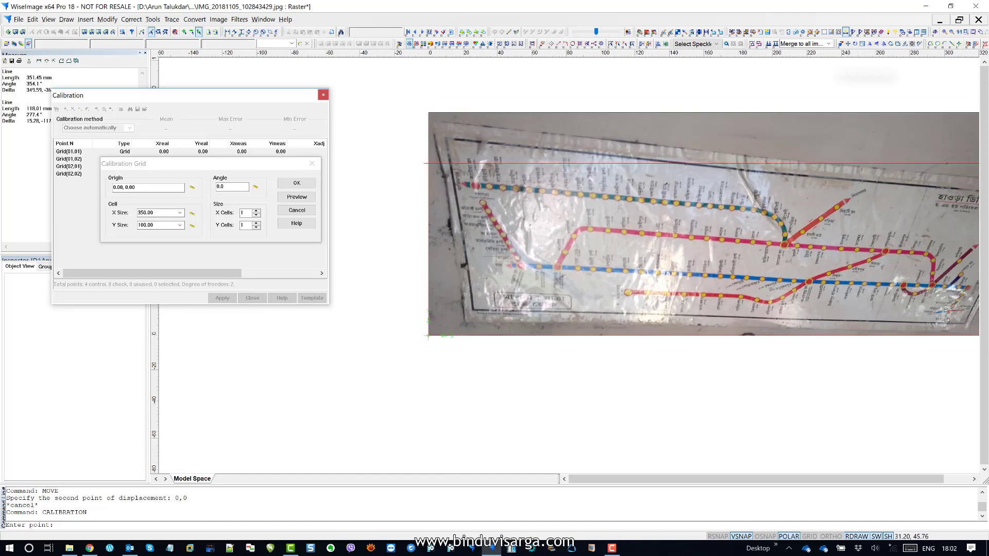
{"action": "scroll", "coordinate": [577, 268], "scroll_direction": "down", "scroll_amount": 3}
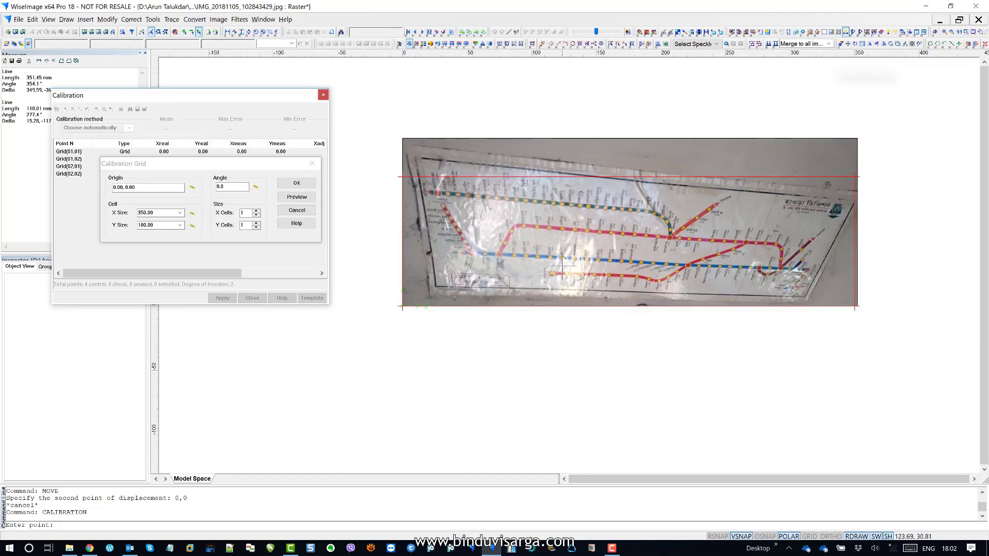
{"action": "left_click", "coordinate": [292, 197]}
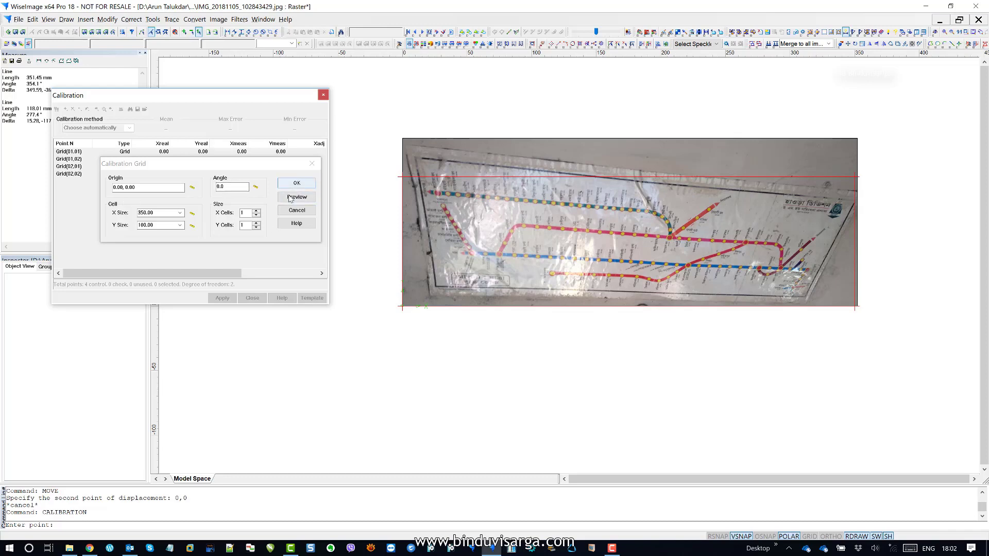
{"action": "left_click", "coordinate": [295, 184]}
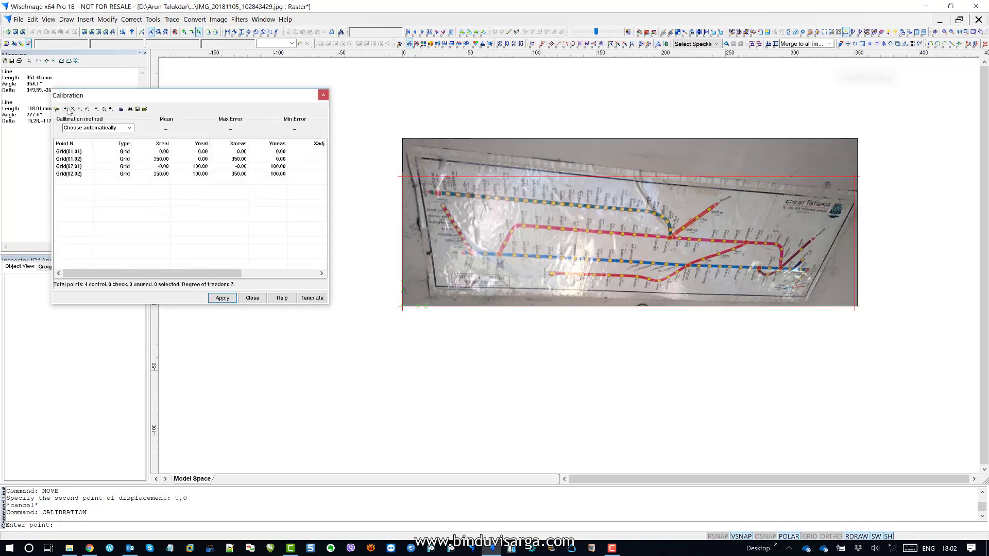
- Add a control point mapping the map sheet's lower-left corner, measured at about 21.93, 7.12, to the grid origin 0,0
{"action": "left_click", "coordinate": [65, 110]}
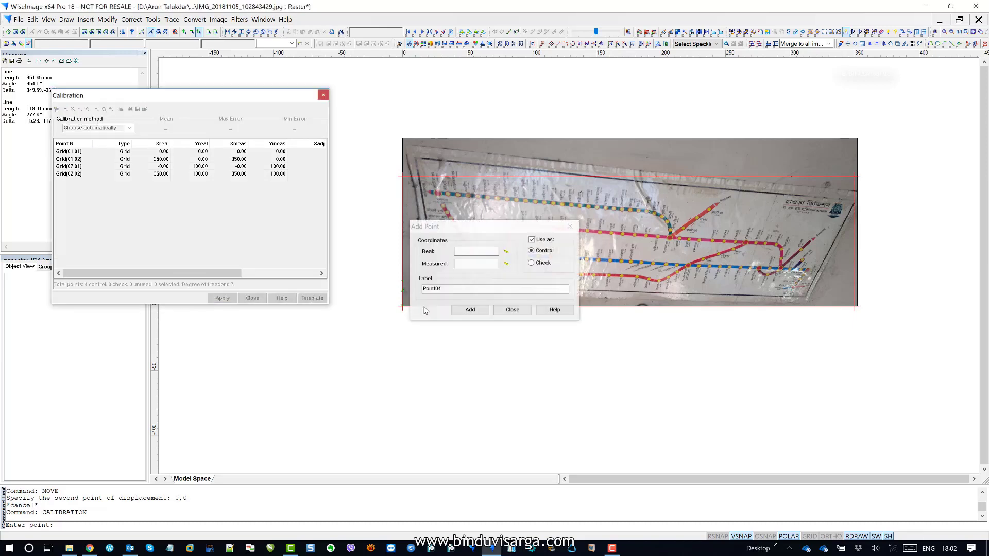
{"action": "left_click_drag", "start_coordinate": [258, 292], "coordinate": [260, 293]}
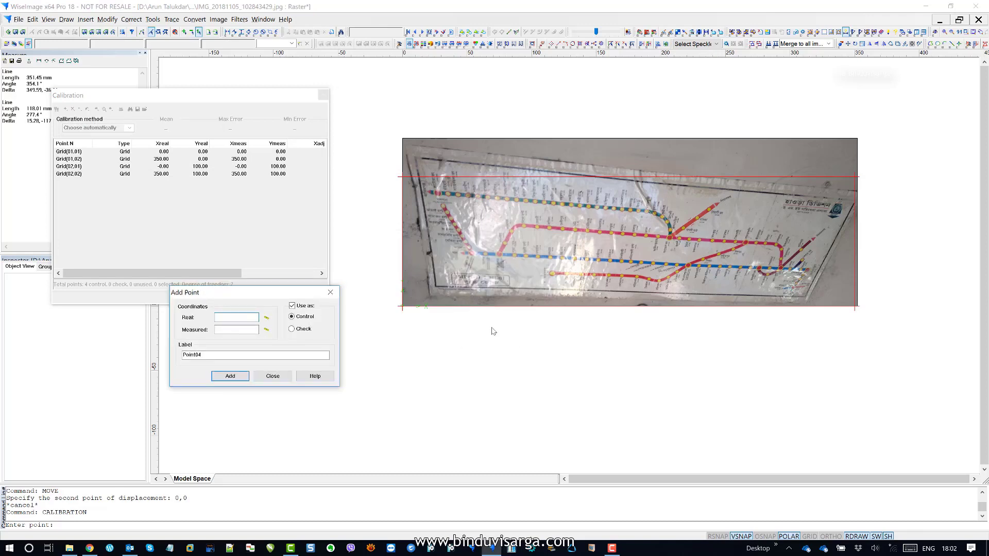
{"action": "left_click", "coordinate": [267, 321]}
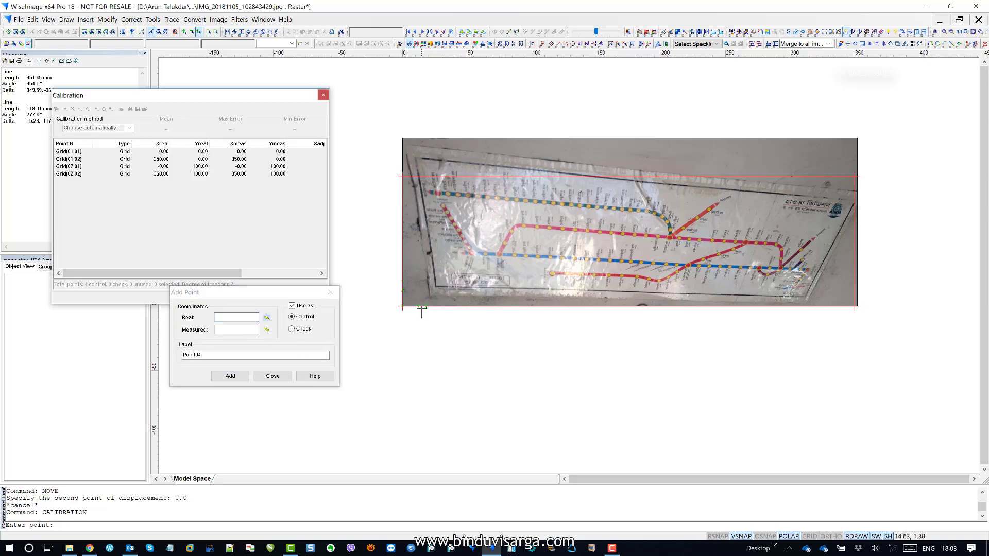
{"action": "scroll", "coordinate": [404, 297], "scroll_direction": "up", "scroll_amount": 1}
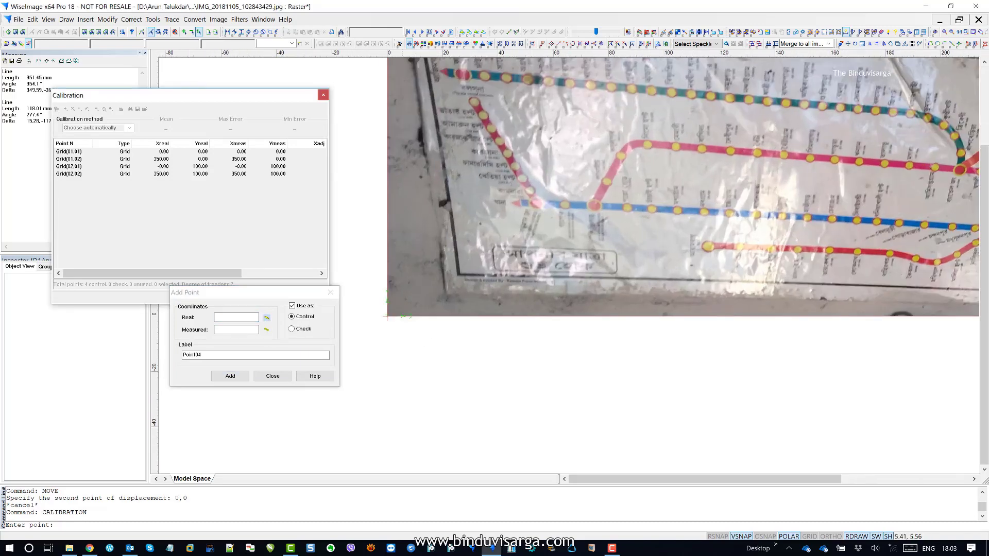
{"action": "left_click", "coordinate": [386, 317]}
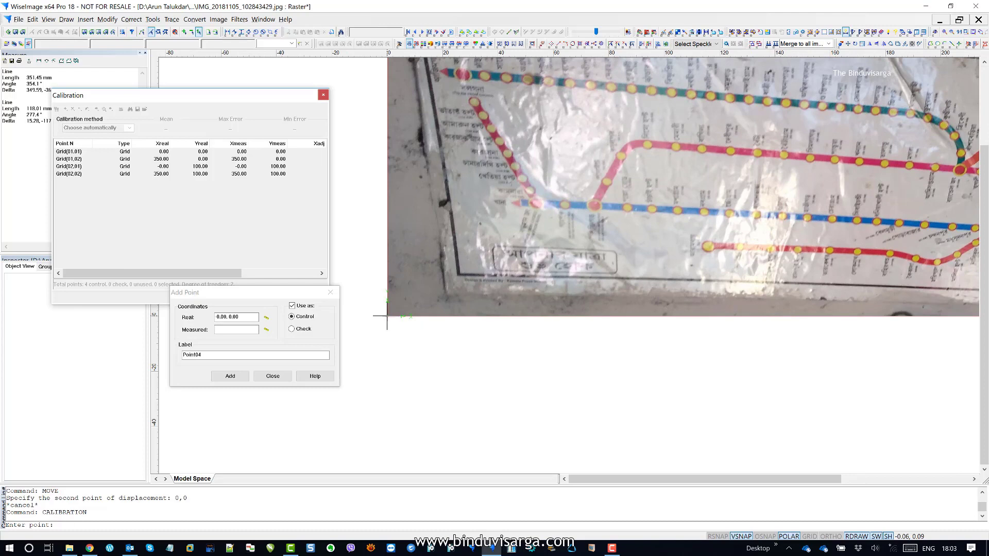
{"action": "left_click", "coordinate": [266, 330]}
{"action": "left_click", "coordinate": [446, 298]}
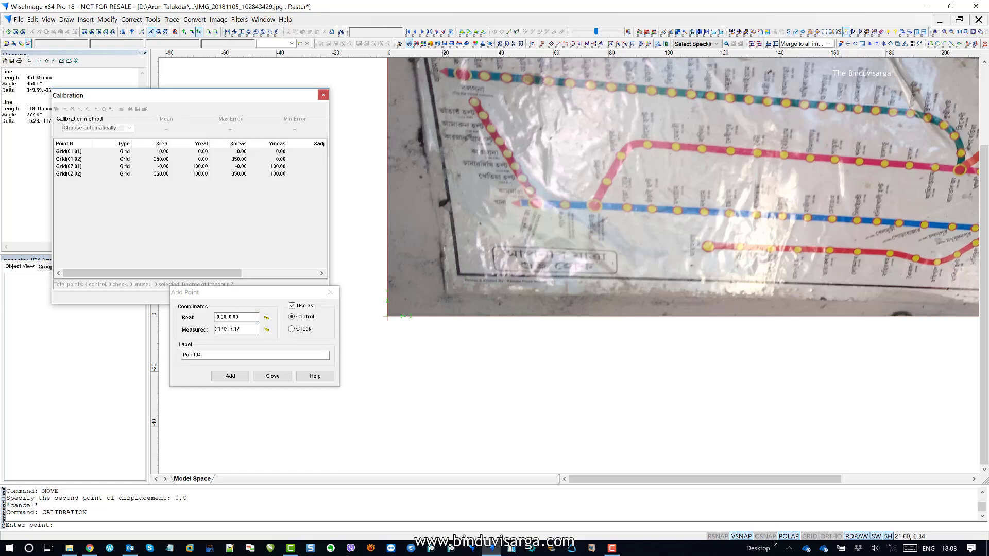
{"action": "left_click", "coordinate": [230, 377]}
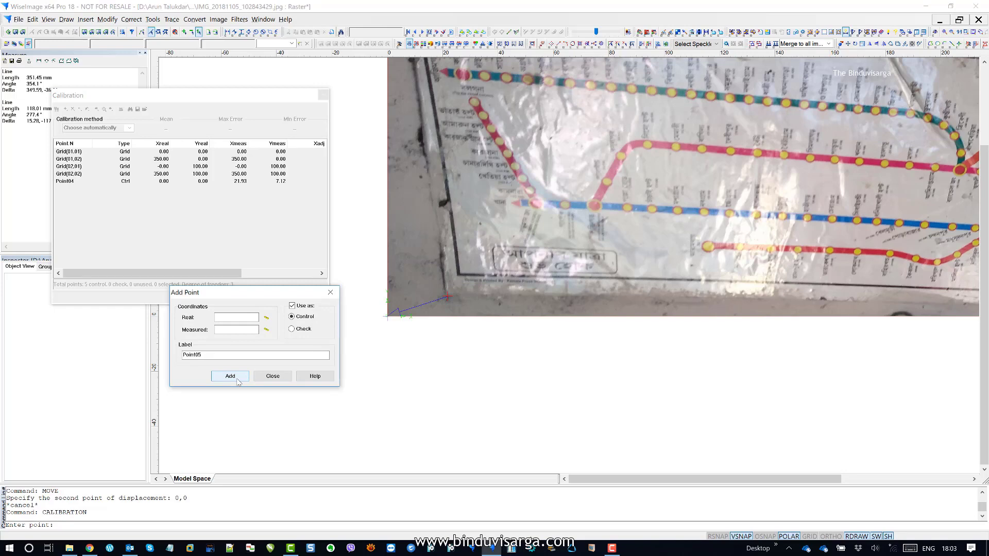
- Add a control point mapping the sheet's upper-left corner, measured at about 2.62, 125.34, to the grid's upper-left corner at about 0, 99.82
{"action": "left_click", "coordinate": [560, 330]}
{"action": "scroll", "coordinate": [560, 382], "scroll_direction": "down", "scroll_amount": 1}
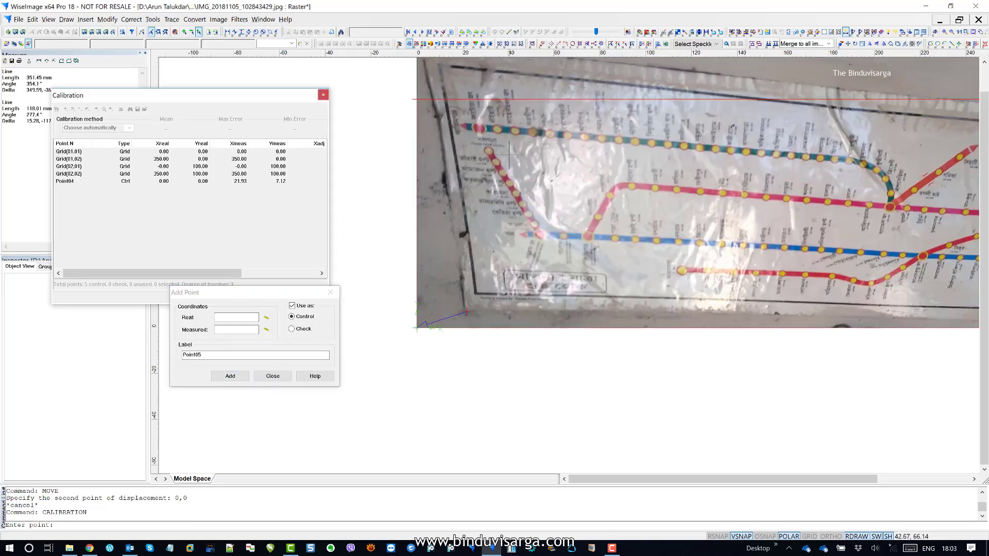
{"action": "left_click_drag", "start_coordinate": [509, 154], "coordinate": [483, 329]}
{"action": "scroll", "coordinate": [408, 185], "scroll_direction": "up", "scroll_amount": 1}
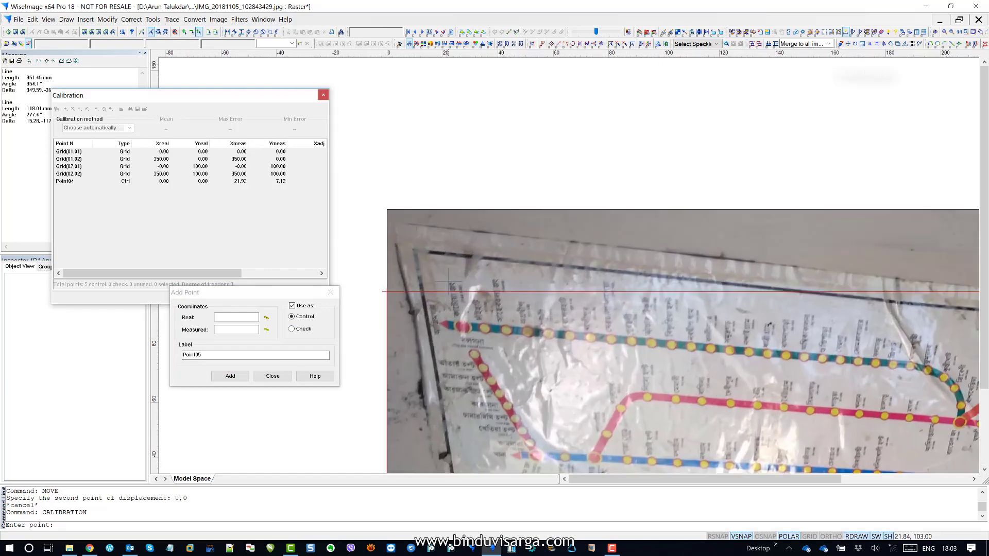
{"action": "scroll", "coordinate": [448, 281], "scroll_direction": "down", "scroll_amount": 1}
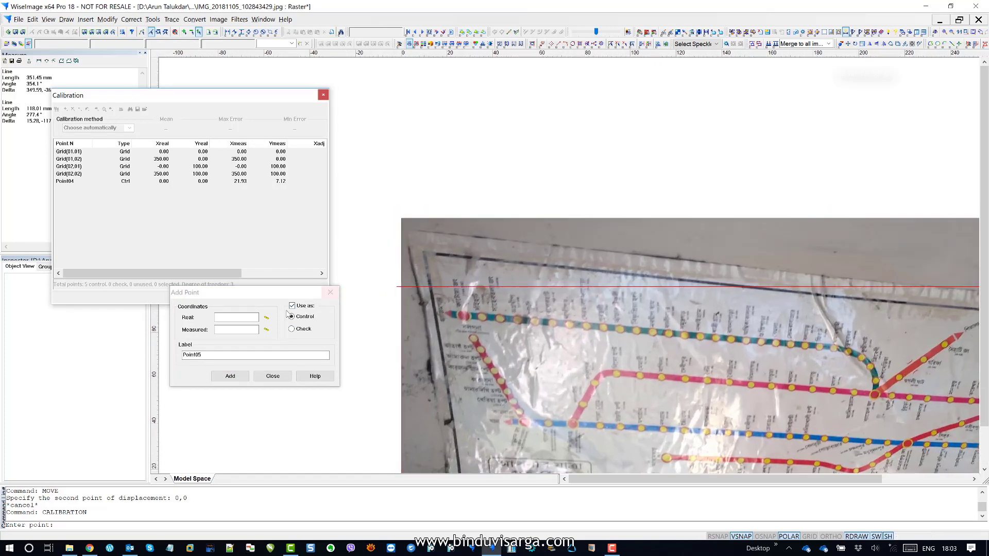
{"action": "left_click", "coordinate": [266, 318]}
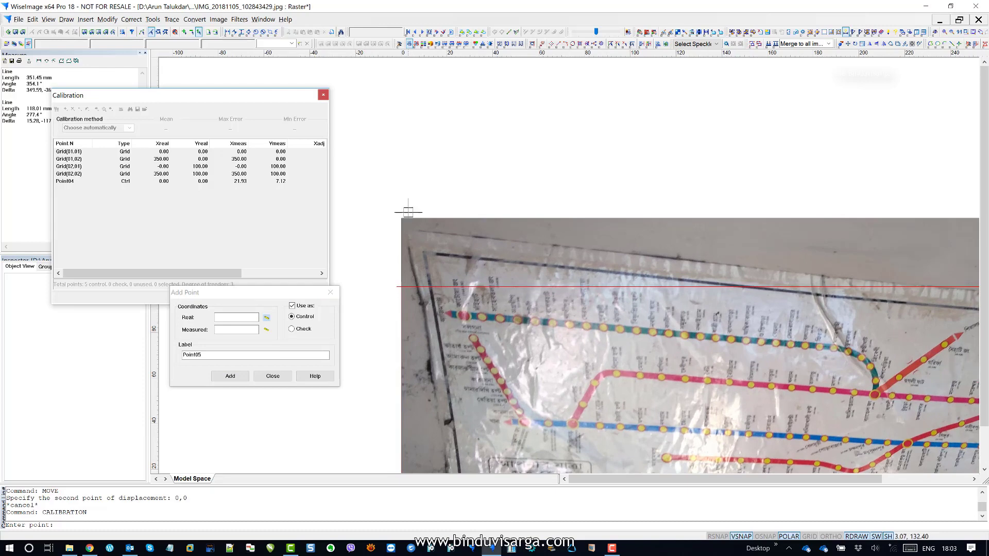
{"action": "scroll", "coordinate": [482, 313], "scroll_direction": "up", "scroll_amount": 1}
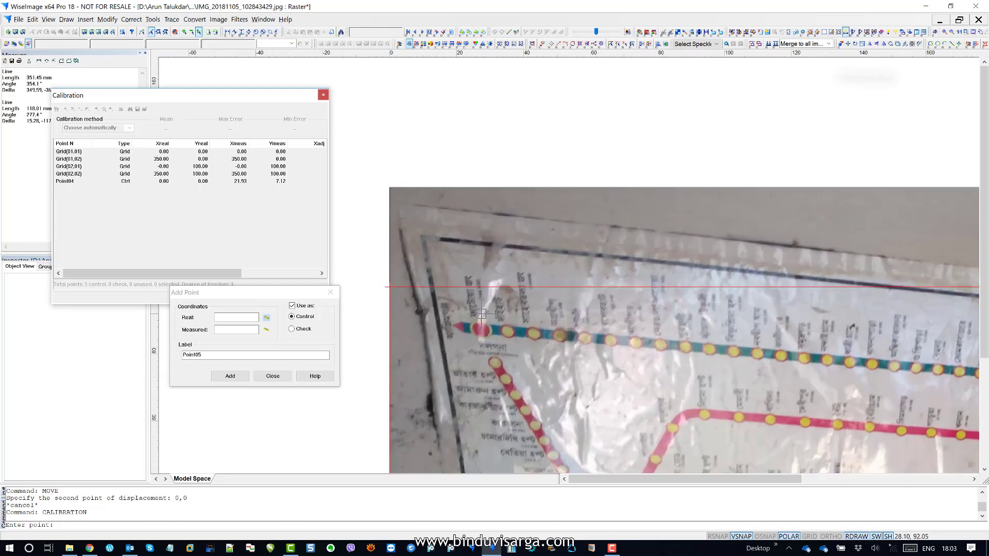
{"action": "scroll", "coordinate": [426, 229], "scroll_direction": "down", "scroll_amount": 2}
{"action": "scroll", "coordinate": [412, 239], "scroll_direction": "up", "scroll_amount": 1}
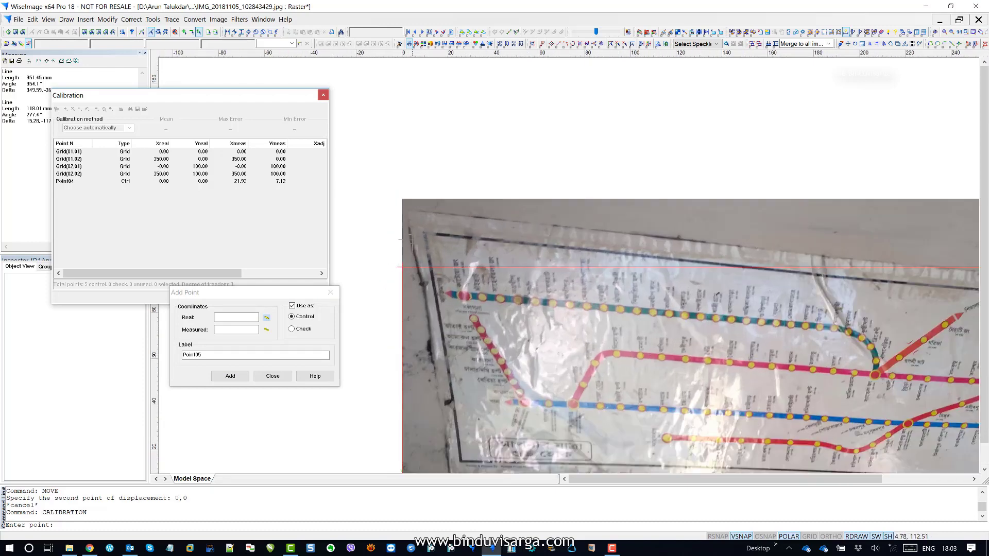
{"action": "left_click", "coordinate": [400, 267]}
{"action": "left_click", "coordinate": [267, 330]}
{"action": "left_click", "coordinate": [402, 267]}
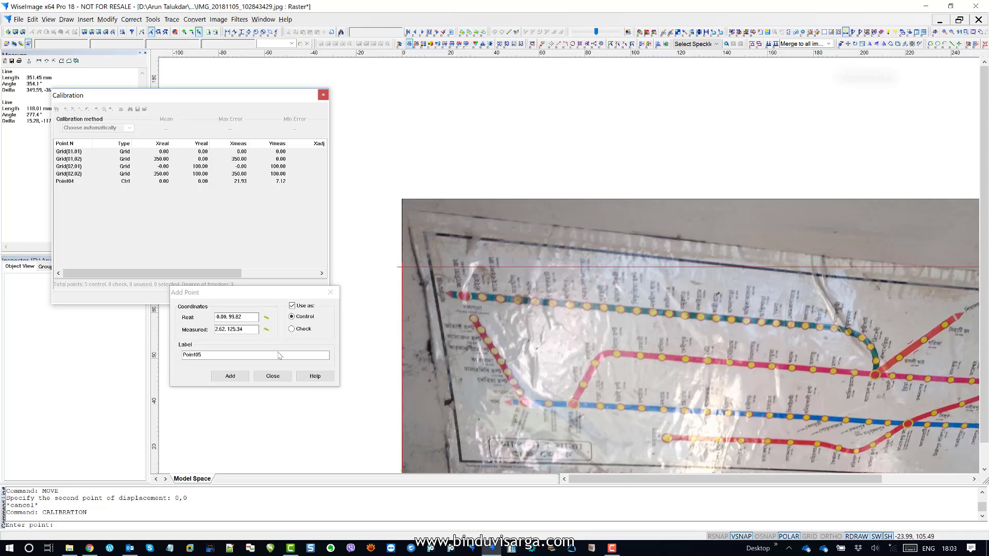
{"action": "left_click", "coordinate": [232, 377]}
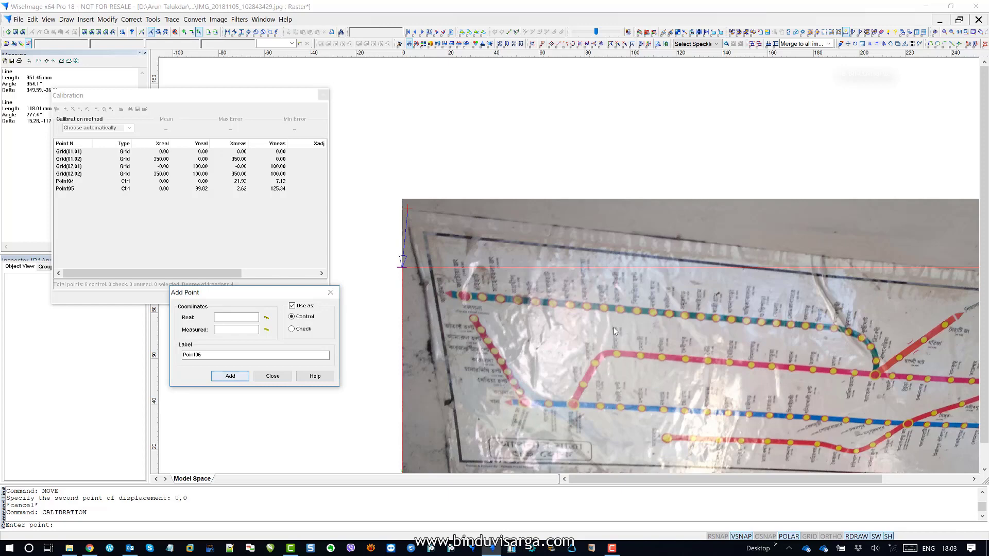
- Add a control point mapping the sheet's upper-right corner, measured at about 352.21, 85.38, to the grid's upper-right corner at about 349.69, 99.89
{"action": "scroll", "coordinate": [590, 153], "scroll_direction": "down", "scroll_amount": 2}
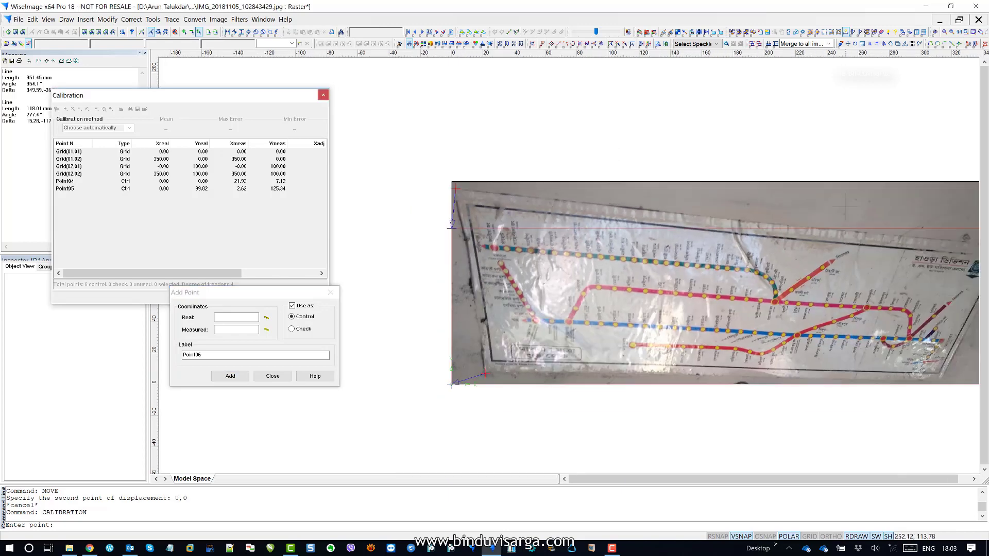
{"action": "left_click_drag", "start_coordinate": [968, 224], "coordinate": [700, 256]}
{"action": "scroll", "coordinate": [700, 255], "scroll_direction": "up", "scroll_amount": 3}
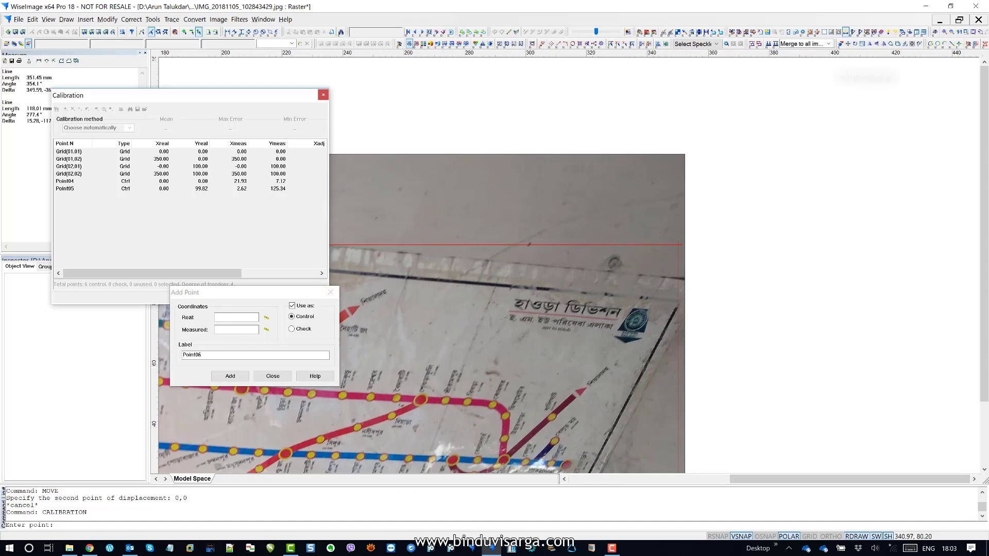
{"action": "left_click", "coordinate": [266, 318]}
{"action": "left_click", "coordinate": [678, 245]}
{"action": "left_click", "coordinate": [267, 330]}
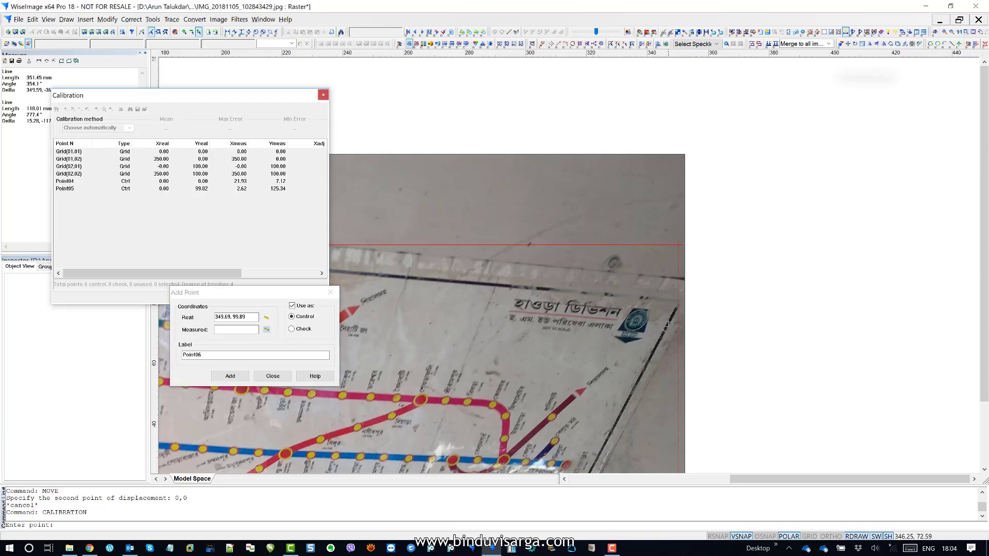
{"action": "left_click", "coordinate": [685, 289]}
{"action": "left_click", "coordinate": [230, 376]}
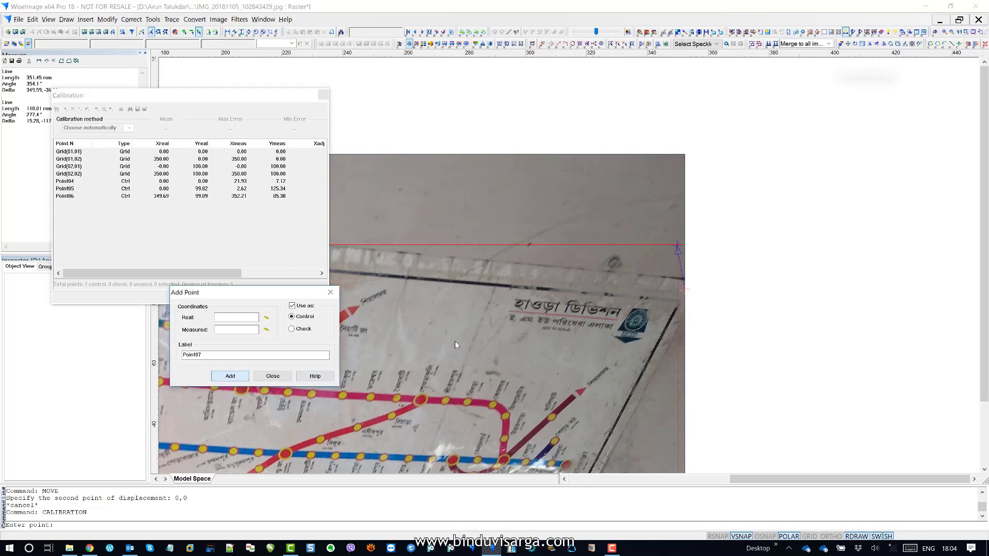
- Add a control point mapping the sheet's lower-right corner, measured at about 312.02, 1.69, to the grid's lower-right corner at about 349.99, 0
{"action": "scroll", "coordinate": [769, 166], "scroll_direction": "down", "scroll_amount": 2}
{"action": "left_click_drag", "start_coordinate": [718, 320], "coordinate": [726, 181]}
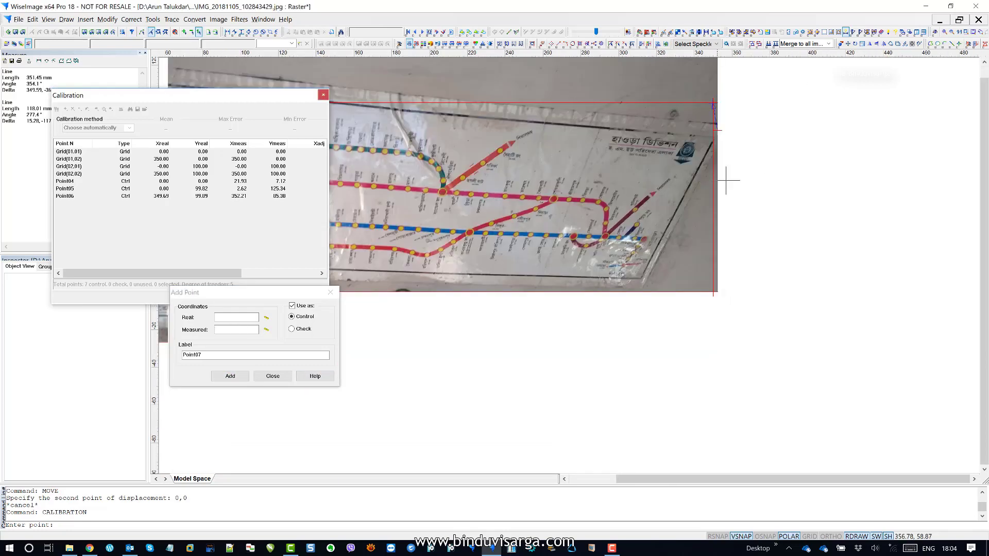
{"action": "scroll", "coordinate": [614, 278], "scroll_direction": "up", "scroll_amount": 1}
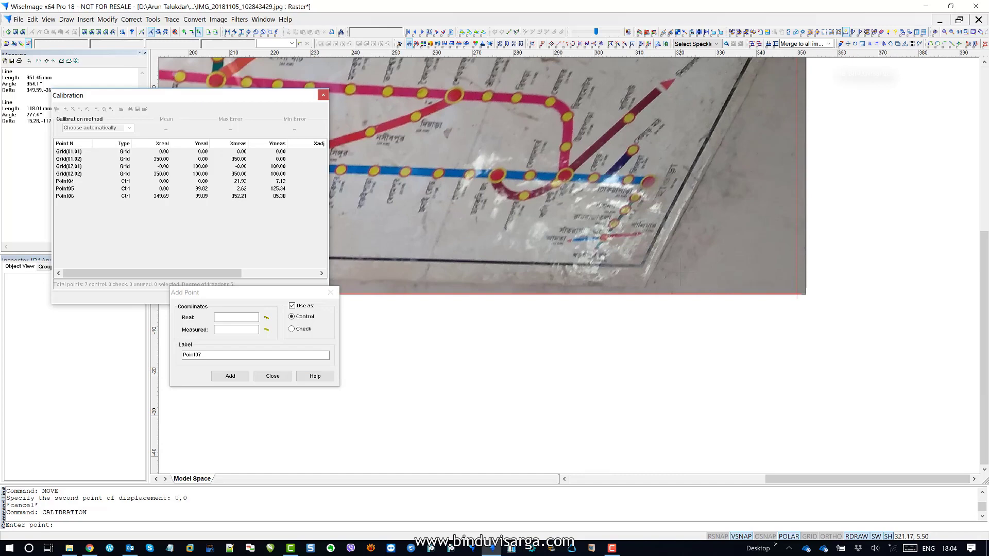
{"action": "left_click", "coordinate": [266, 319]}
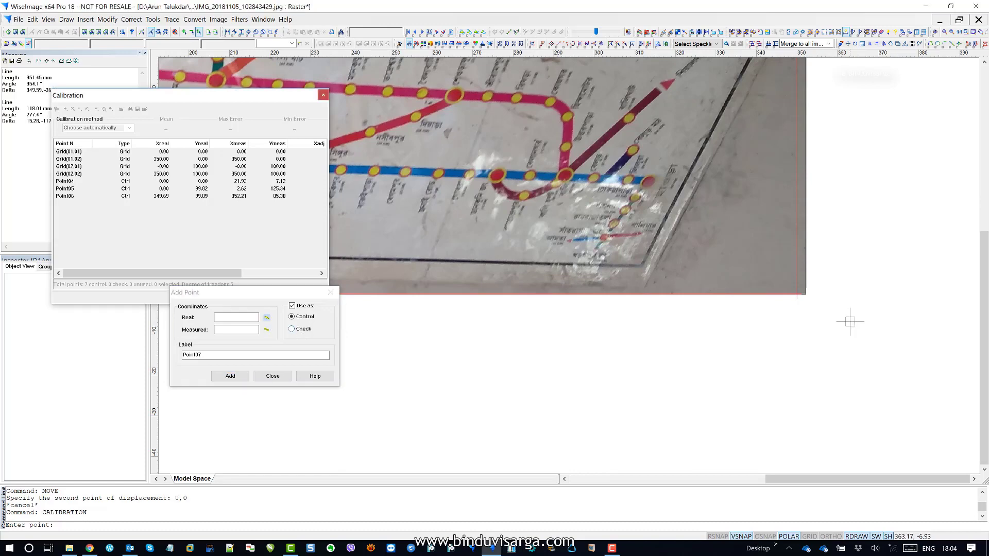
{"action": "left_click", "coordinate": [797, 296]}
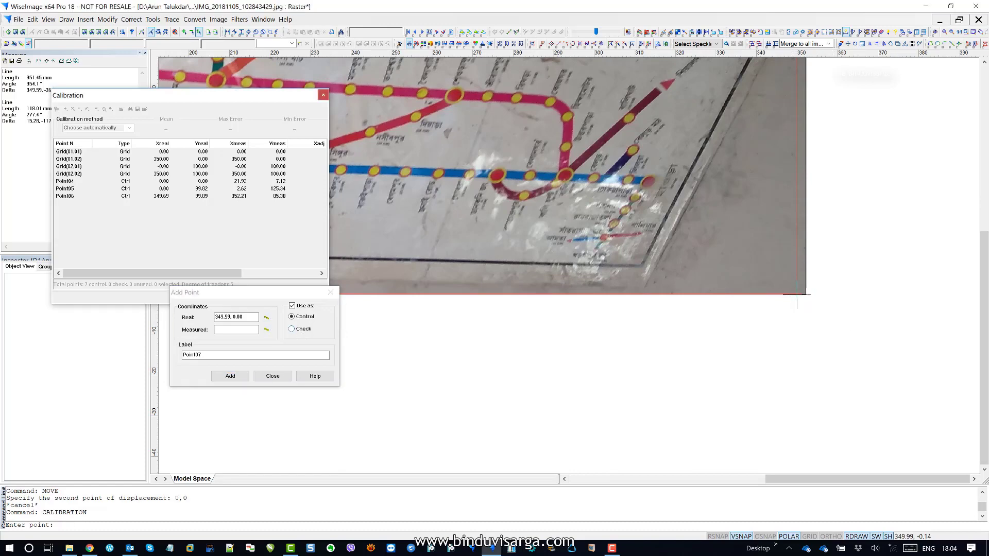
{"action": "left_click", "coordinate": [267, 330]}
{"action": "left_click", "coordinate": [643, 289]}
{"action": "left_click", "coordinate": [230, 377]}
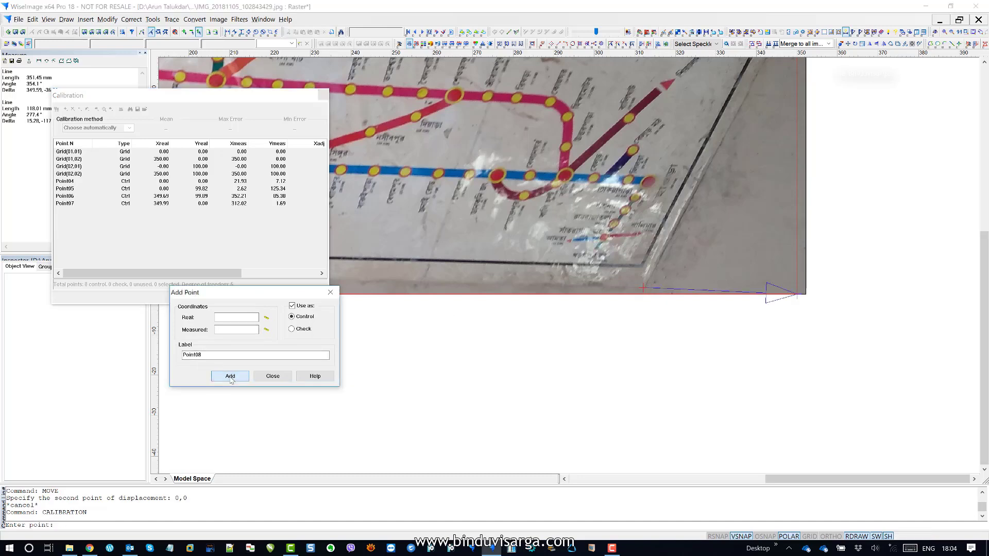
{"action": "left_click", "coordinate": [272, 377]}
- Delete the four grid points Grid(01,01) through Grid(02,02) from the calibration list, keeping only the corner control points
{"action": "left_click", "coordinate": [81, 175]}
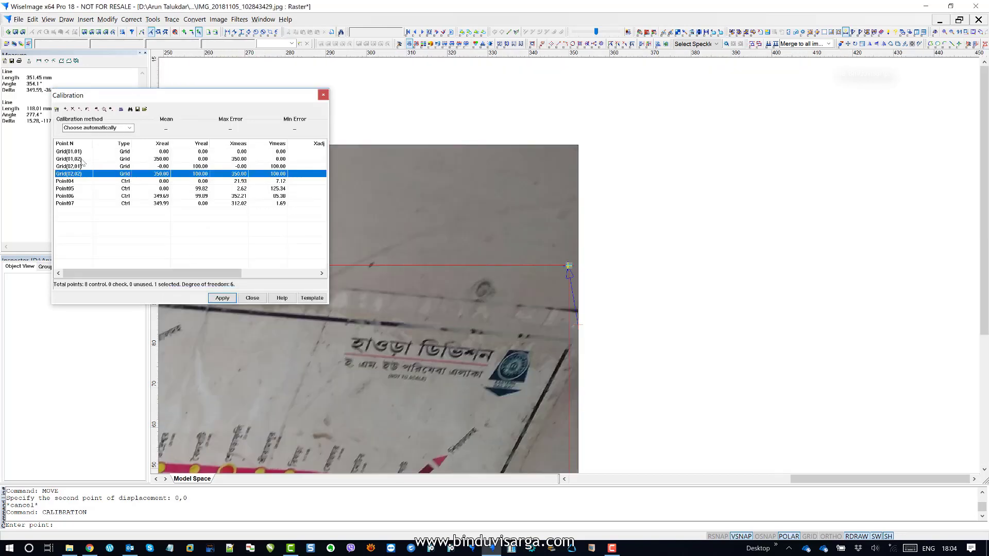
{"action": "left_click", "coordinate": [81, 153], "text": "shift"}
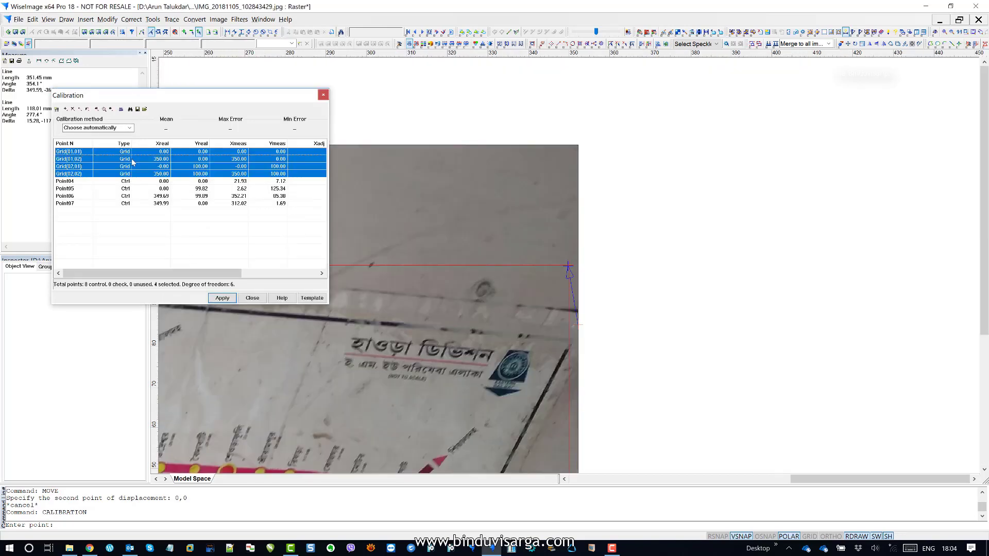
{"action": "left_click", "coordinate": [73, 110]}
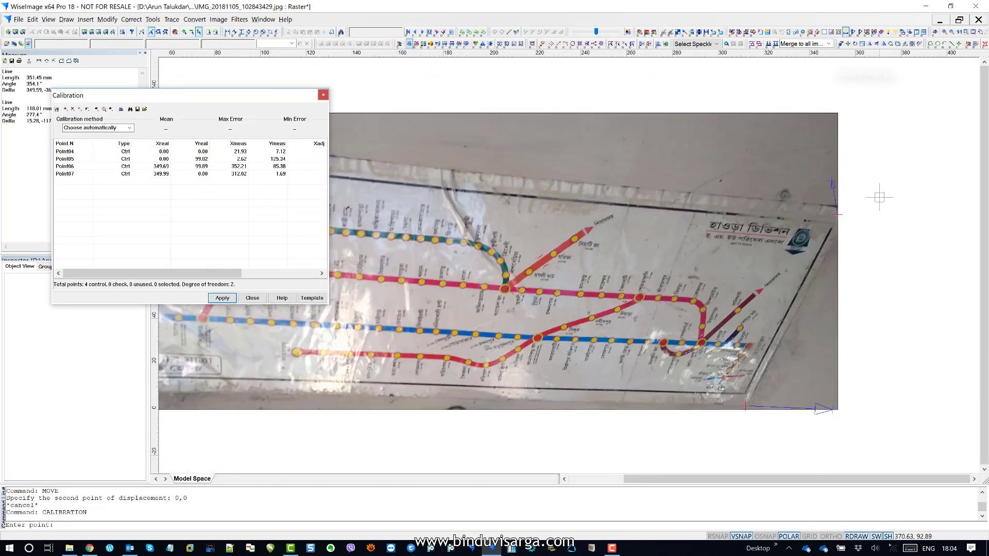
- Calculate the errors of the four control points and apply the calibration with the method left at Choose automatically
{"action": "scroll", "coordinate": [879, 197], "scroll_direction": "down", "scroll_amount": 3}
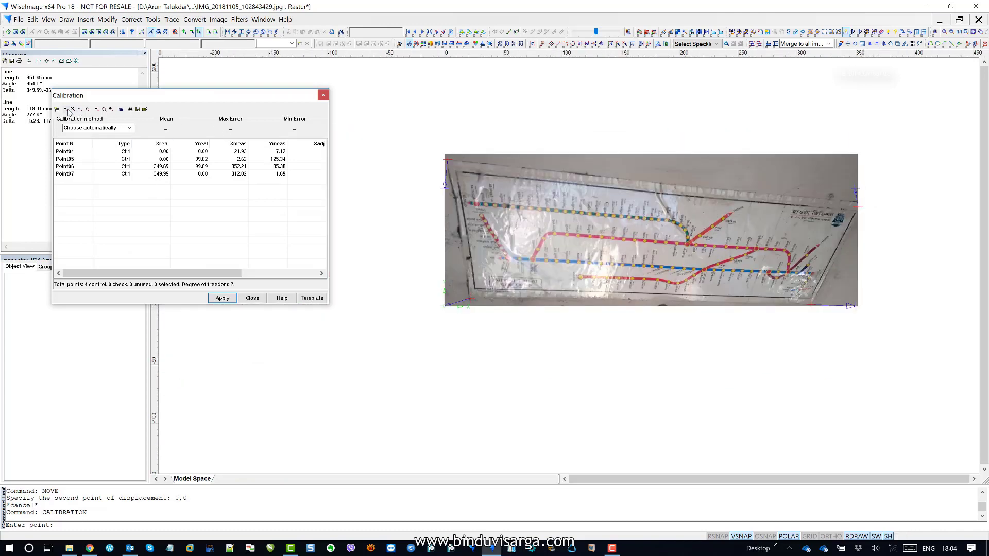
{"action": "left_click", "coordinate": [121, 110]}
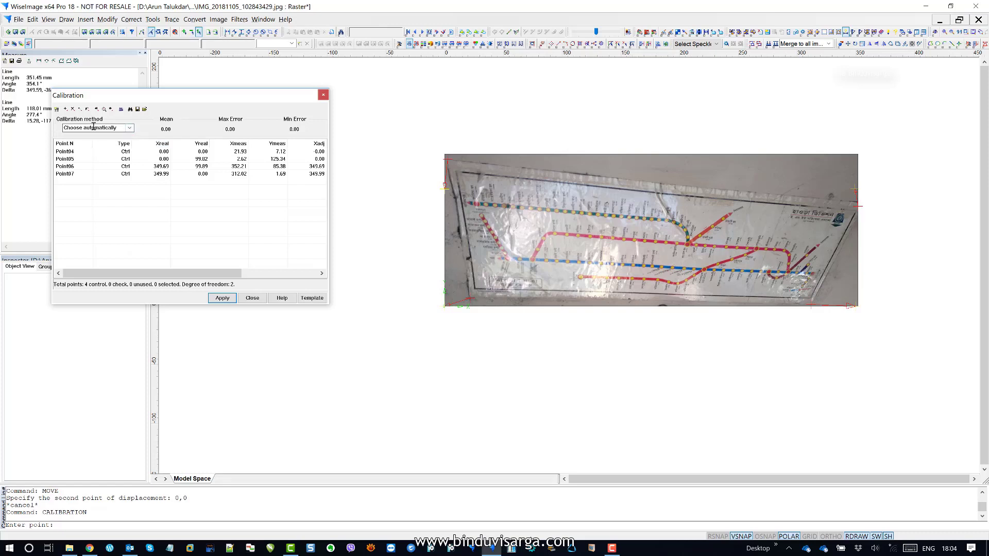
{"action": "left_click", "coordinate": [130, 129]}
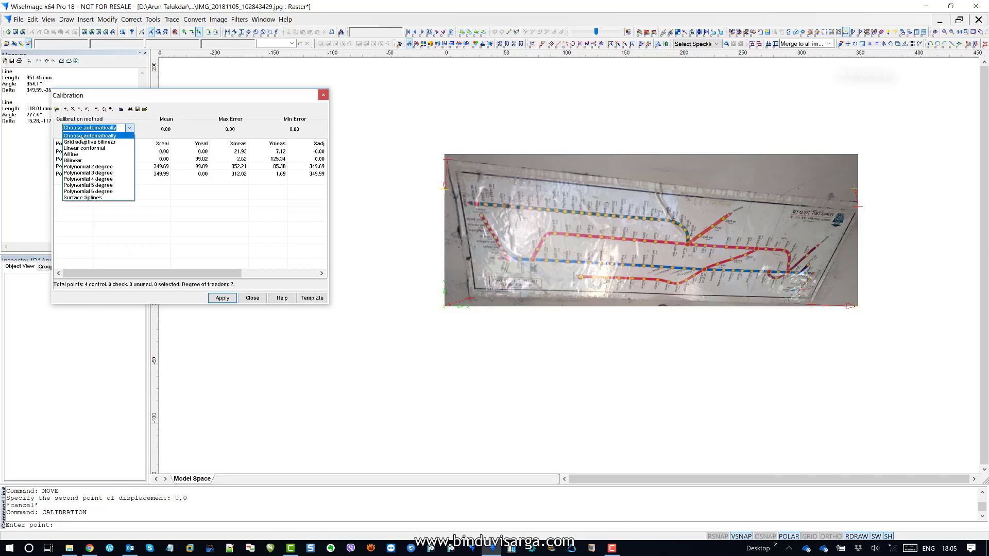
{"action": "left_click", "coordinate": [225, 104]}
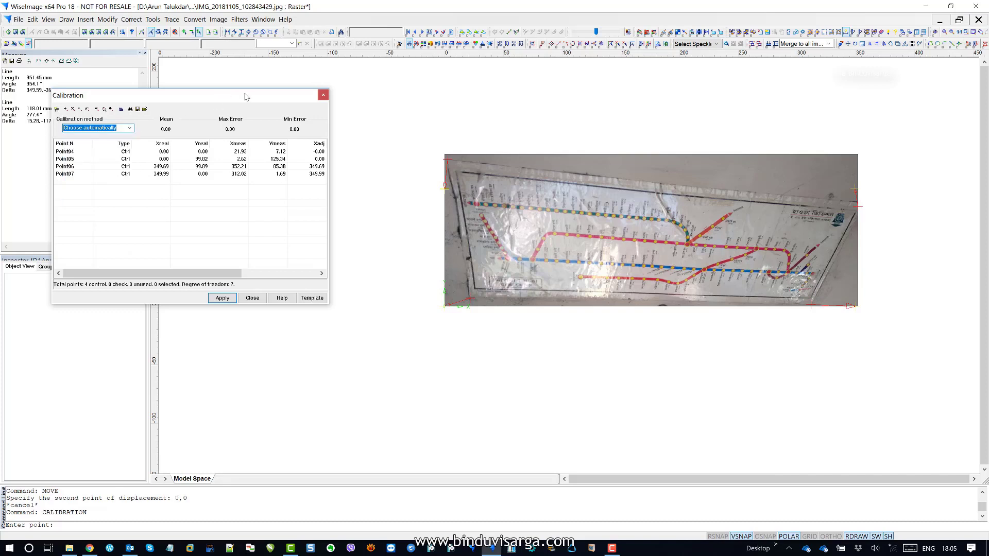
{"action": "left_click_drag", "start_coordinate": [219, 97], "coordinate": [246, 97]}
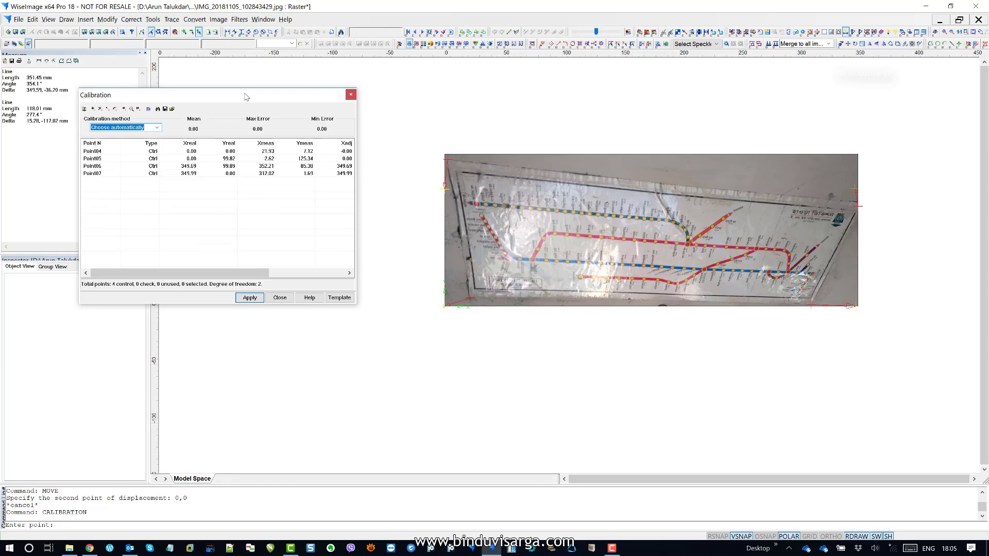
{"action": "left_click", "coordinate": [250, 298]}
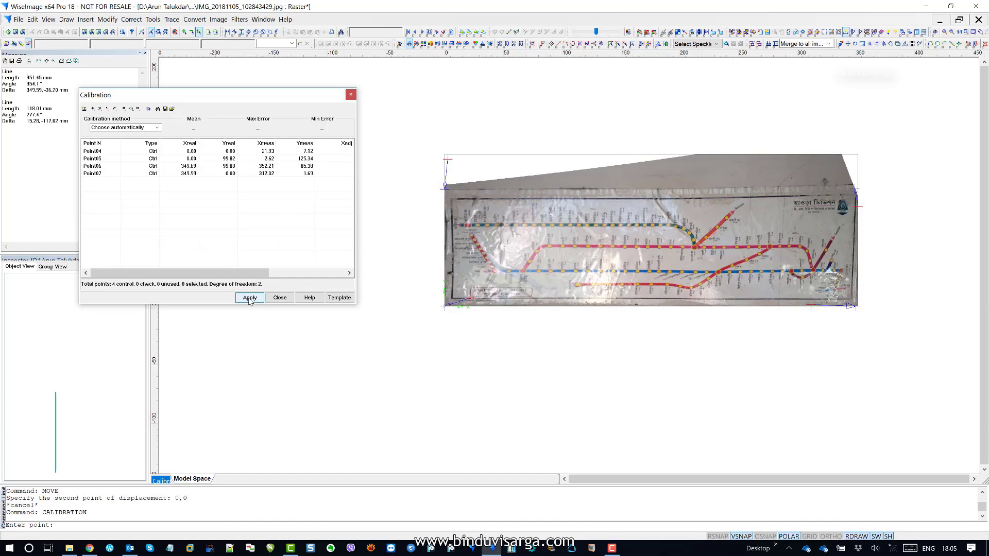
{"action": "left_click", "coordinate": [285, 298]}
- Crop the image by rectangle along the map's printed border, from about 4.66, 92.24 to about 347.99, 6.46
{"action": "left_click_drag", "start_coordinate": [553, 207], "coordinate": [301, 179]}
{"action": "scroll", "coordinate": [301, 178], "scroll_direction": "up", "scroll_amount": 3}
{"action": "left_click_drag", "start_coordinate": [368, 186], "coordinate": [506, 209]}
{"action": "scroll", "coordinate": [587, 224], "scroll_direction": "up", "scroll_amount": 1}
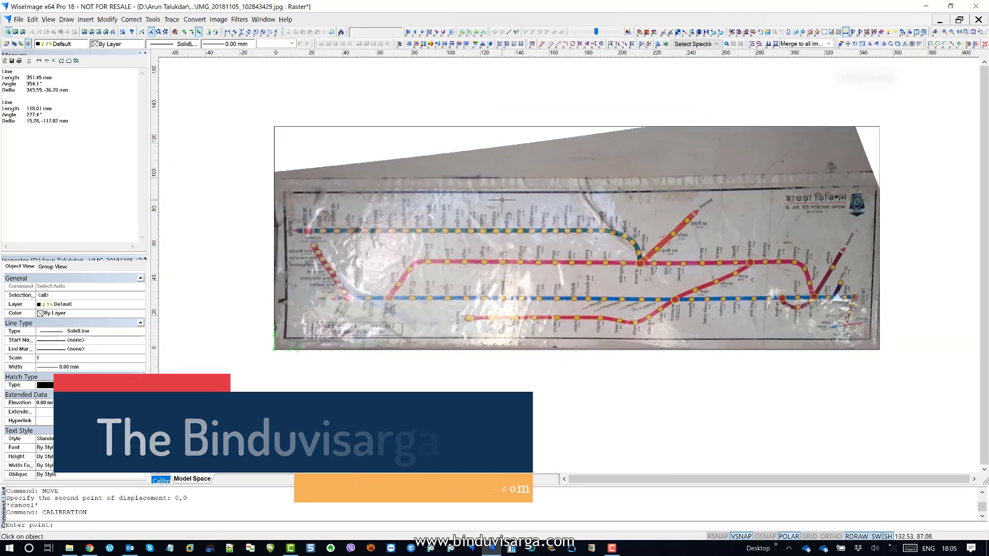
{"action": "left_click", "coordinate": [219, 19]}
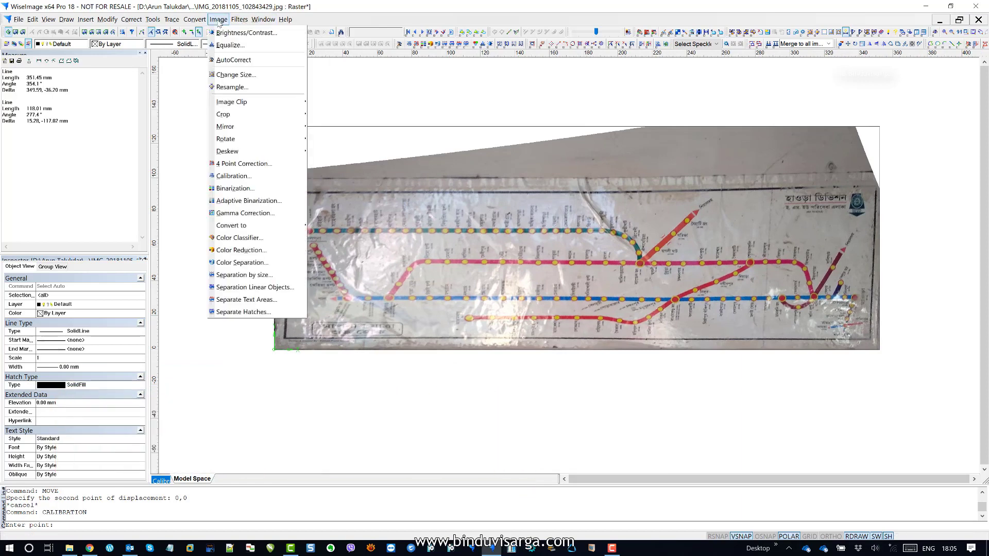
{"action": "mouse_move", "coordinate": [234, 118]}
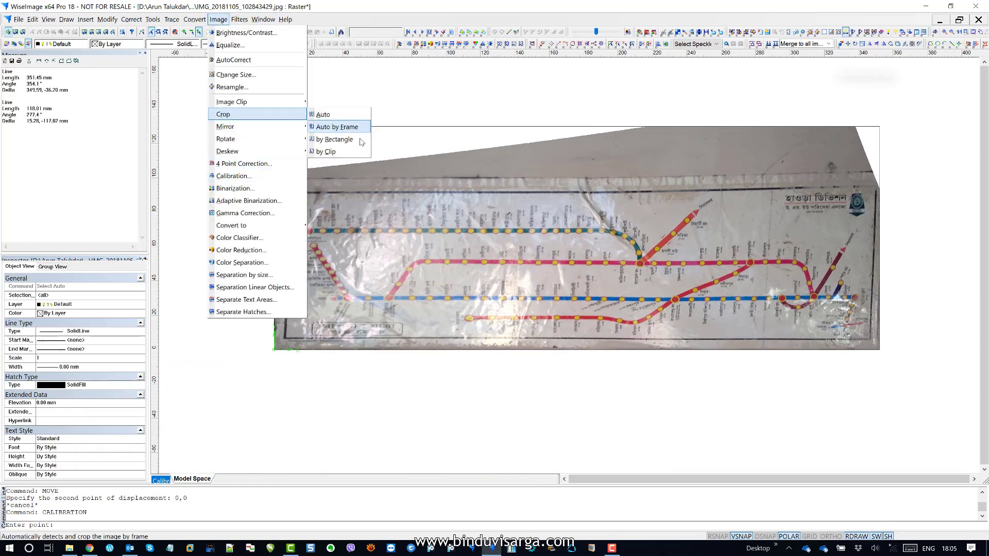
{"action": "left_click", "coordinate": [335, 139]}
{"action": "scroll", "coordinate": [290, 187], "scroll_direction": "up", "scroll_amount": 2}
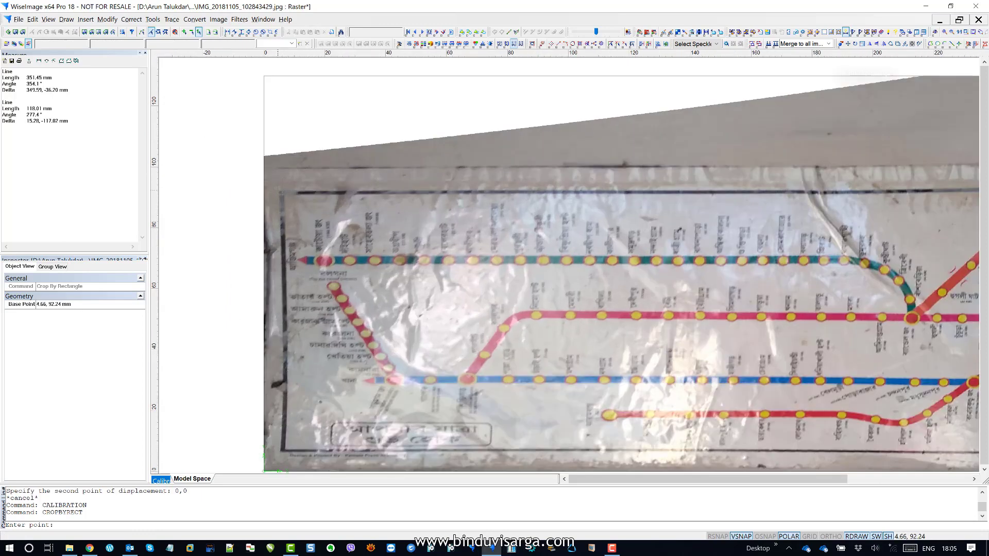
{"action": "left_click", "coordinate": [280, 190]}
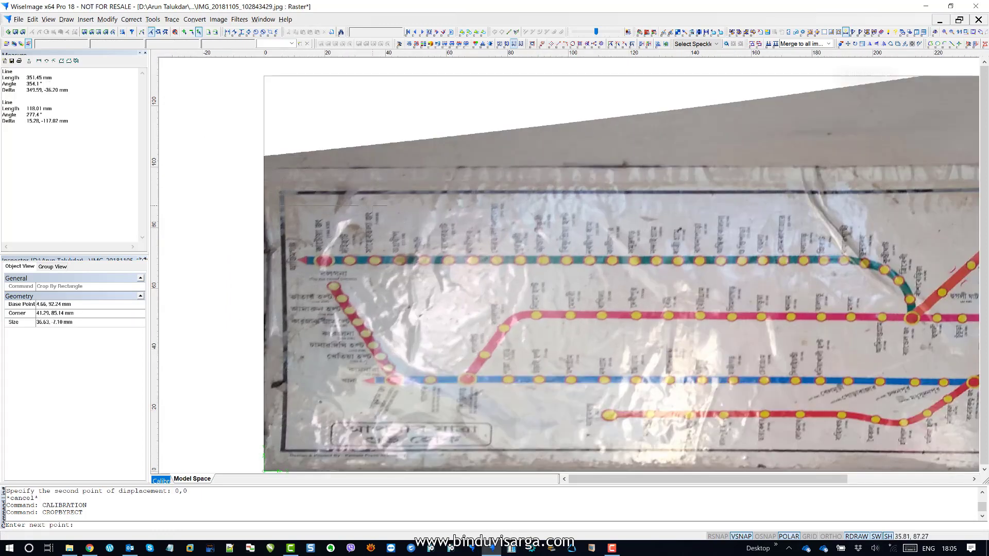
{"action": "scroll", "coordinate": [829, 342], "scroll_direction": "down", "scroll_amount": 3}
{"action": "scroll", "coordinate": [849, 330], "scroll_direction": "up", "scroll_amount": 1}
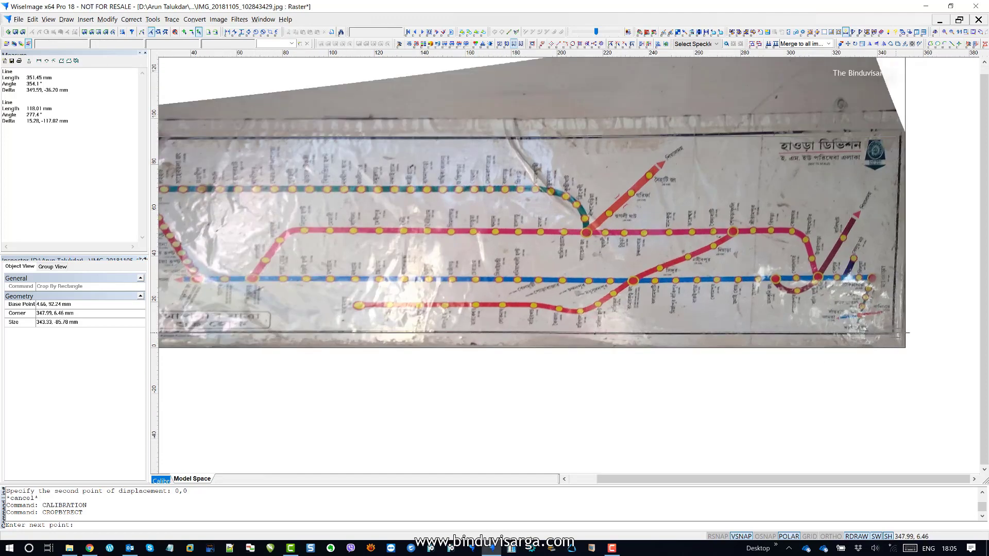
{"action": "left_click", "coordinate": [897, 333]}
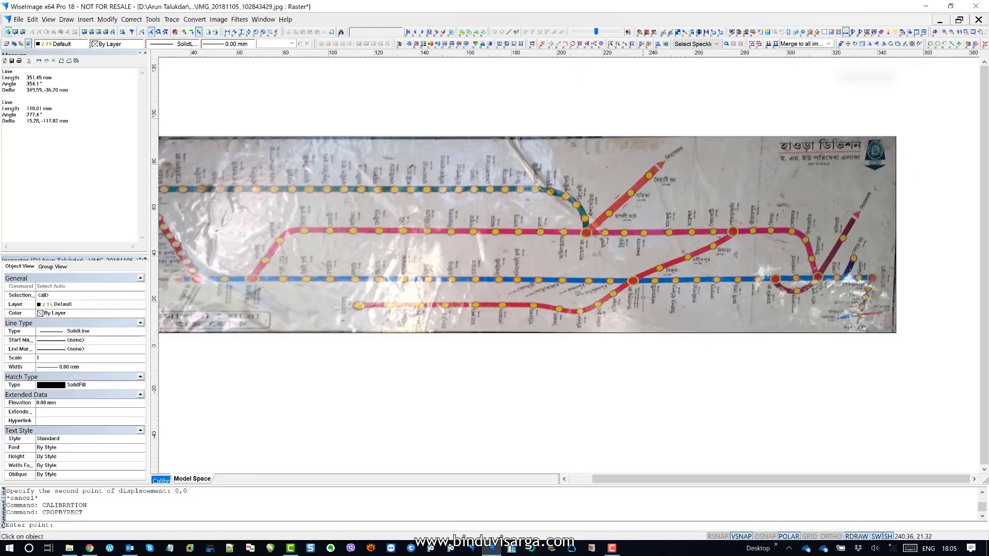
- Review the 4 Point Correction settings for the cropped map and close them without applying a correction
{"action": "left_click_drag", "start_coordinate": [729, 294], "coordinate": [743, 293]}
{"action": "scroll", "coordinate": [506, 245], "scroll_direction": "down", "scroll_amount": 1}
{"action": "left_click_drag", "start_coordinate": [674, 264], "coordinate": [619, 285]}
{"action": "left_click_drag", "start_coordinate": [633, 243], "coordinate": [631, 269]}
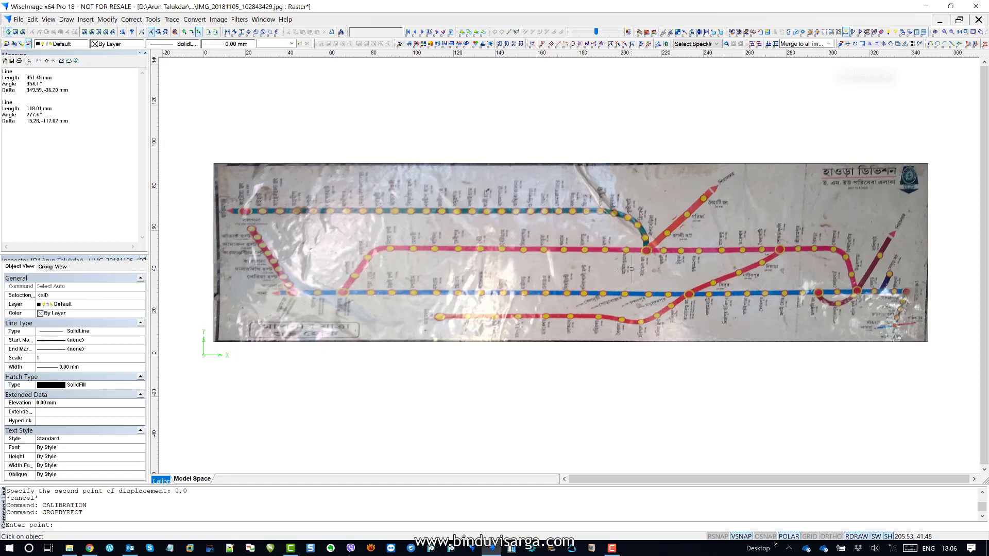
{"action": "left_click", "coordinate": [219, 19]}
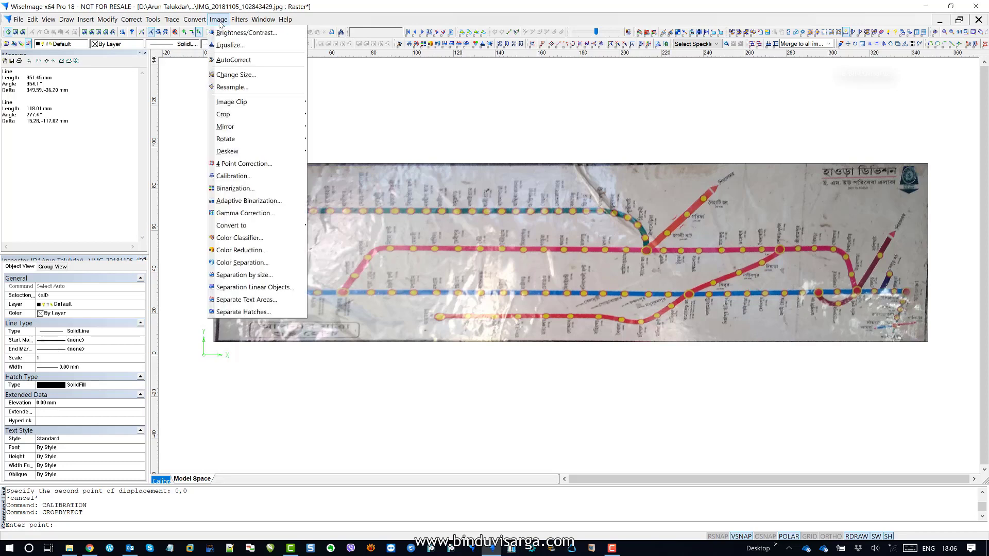
{"action": "left_click", "coordinate": [270, 164]}
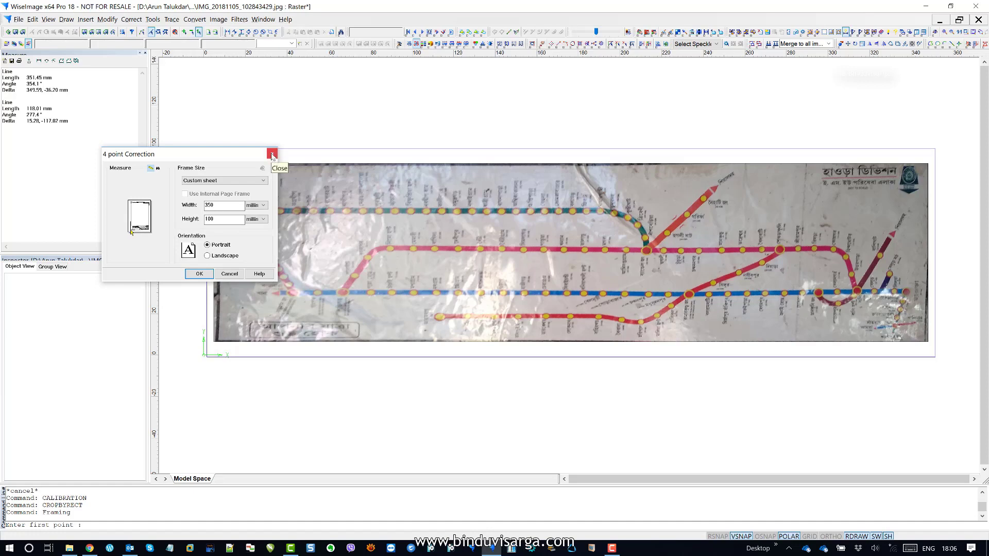
{"action": "left_click", "coordinate": [272, 155]}
- Run an automatic deskew on the cropped map image
{"action": "left_click", "coordinate": [218, 20]}
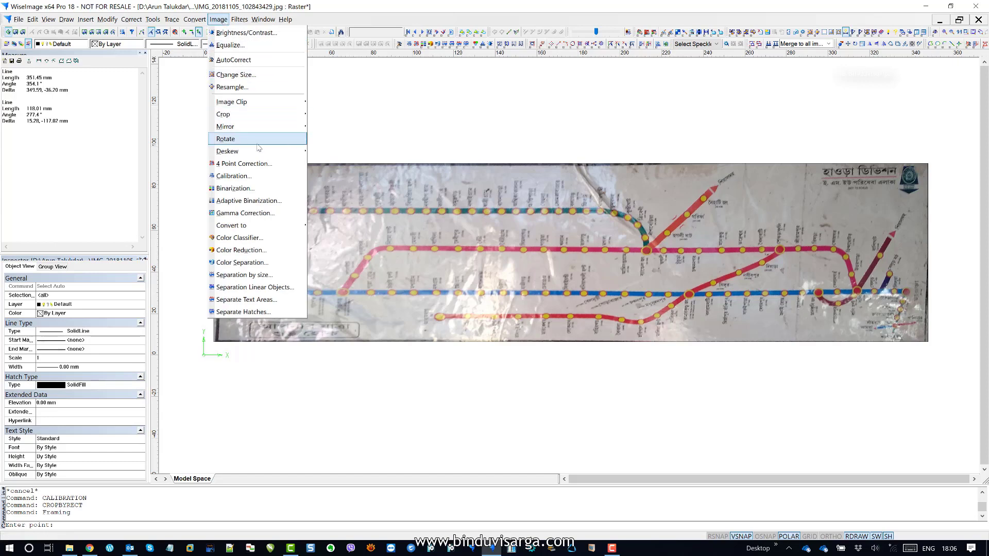
{"action": "mouse_move", "coordinate": [259, 157]}
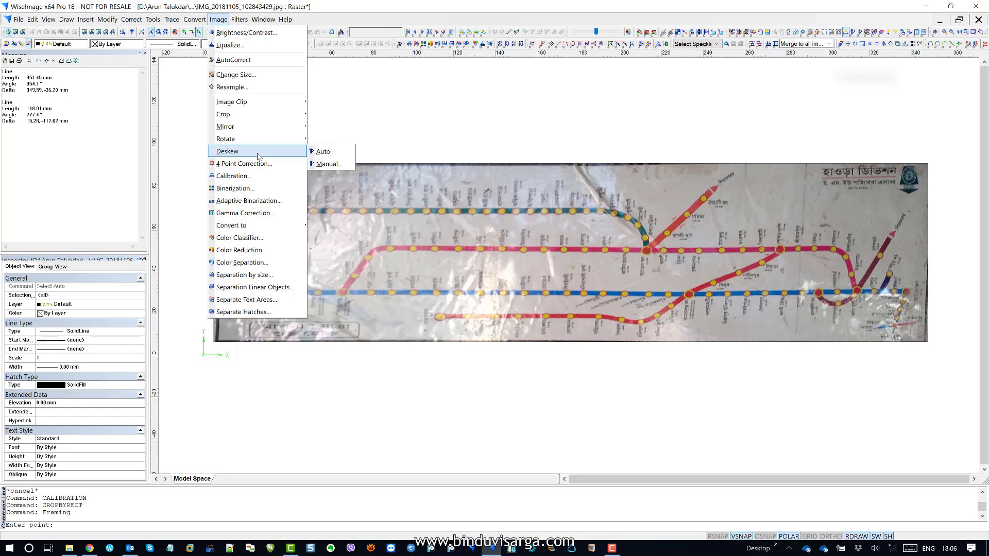
{"action": "left_click", "coordinate": [339, 153]}
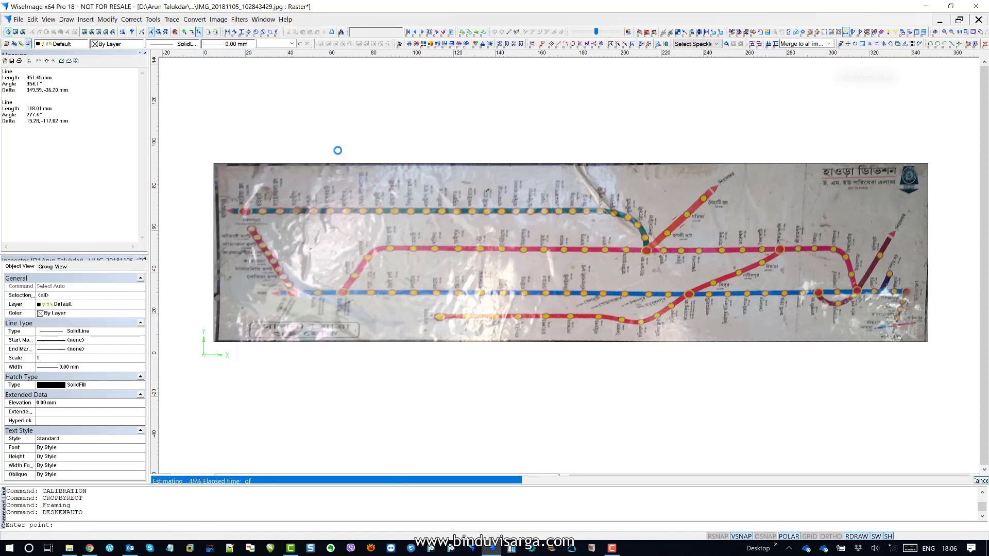
- Try a manual deskew of the map image with an angle of 2 degrees and undo it
{"action": "left_click", "coordinate": [218, 20]}
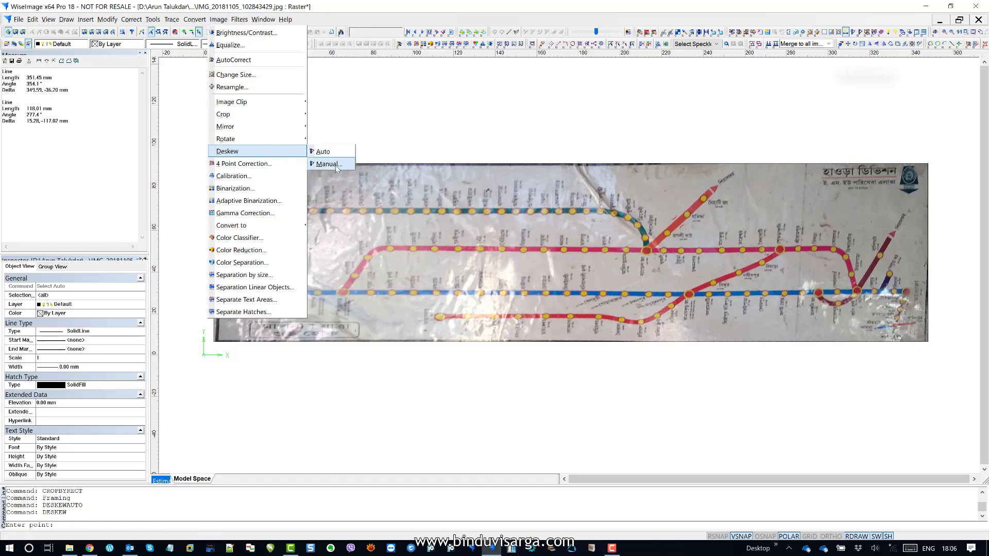
{"action": "left_click", "coordinate": [335, 165]}
{"action": "left_click_drag", "start_coordinate": [299, 134], "coordinate": [226, 135]}
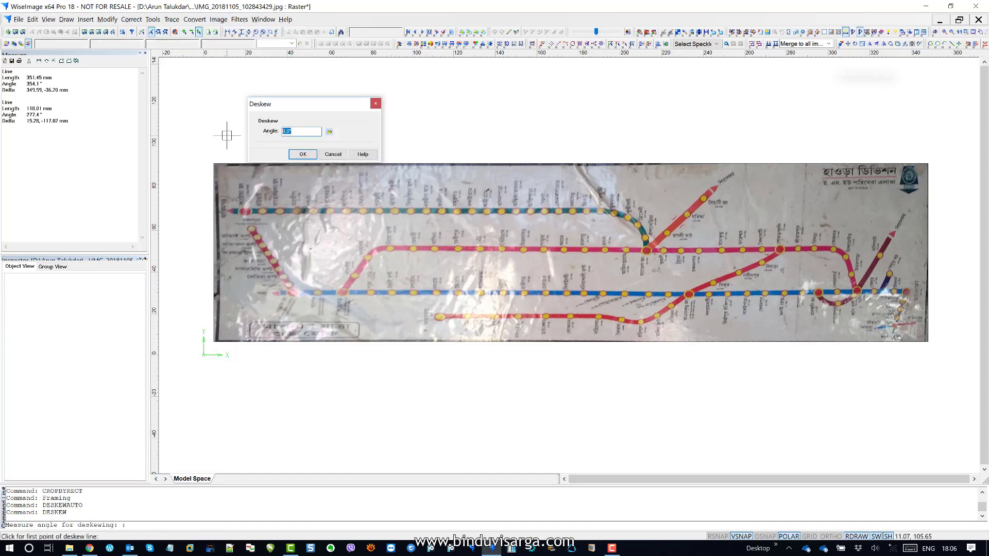
{"action": "type", "text": "2"}
{"action": "left_click", "coordinate": [304, 154]}
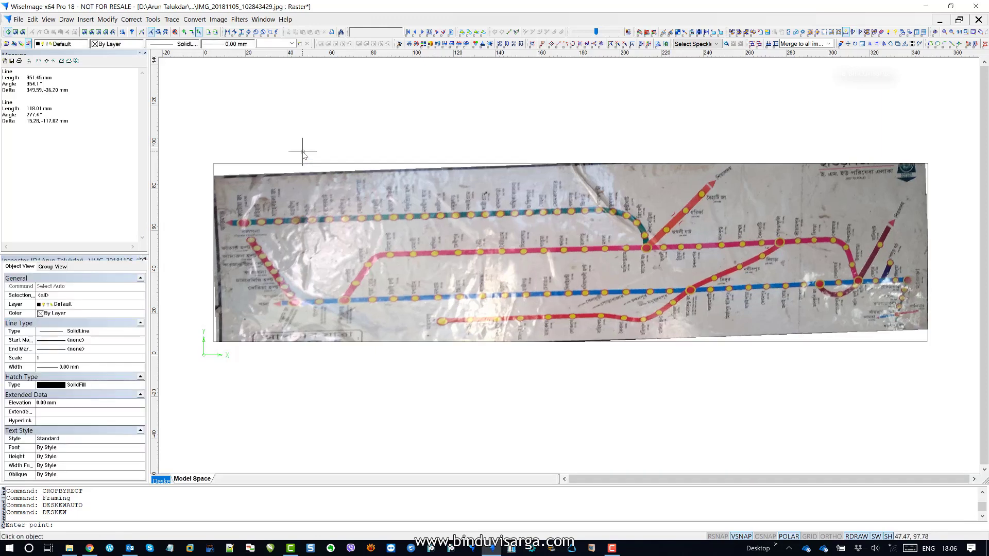
{"action": "key", "text": "ctrl+z"}
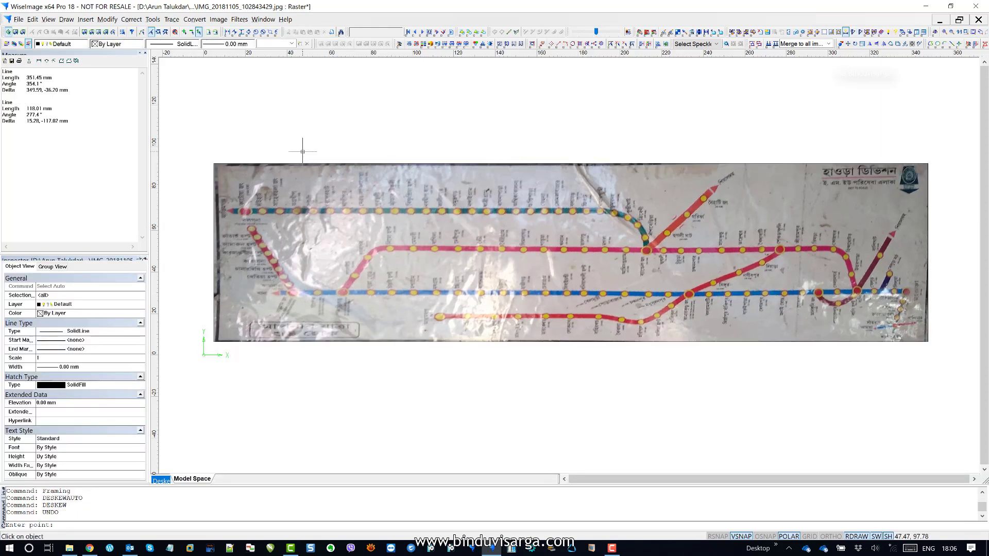
- Examine the corrected and cropped route map up close from its left end to its right end
{"action": "scroll", "coordinate": [358, 149], "scroll_direction": "down", "scroll_amount": 1}
{"action": "left_click_drag", "start_coordinate": [407, 142], "coordinate": [397, 159]}
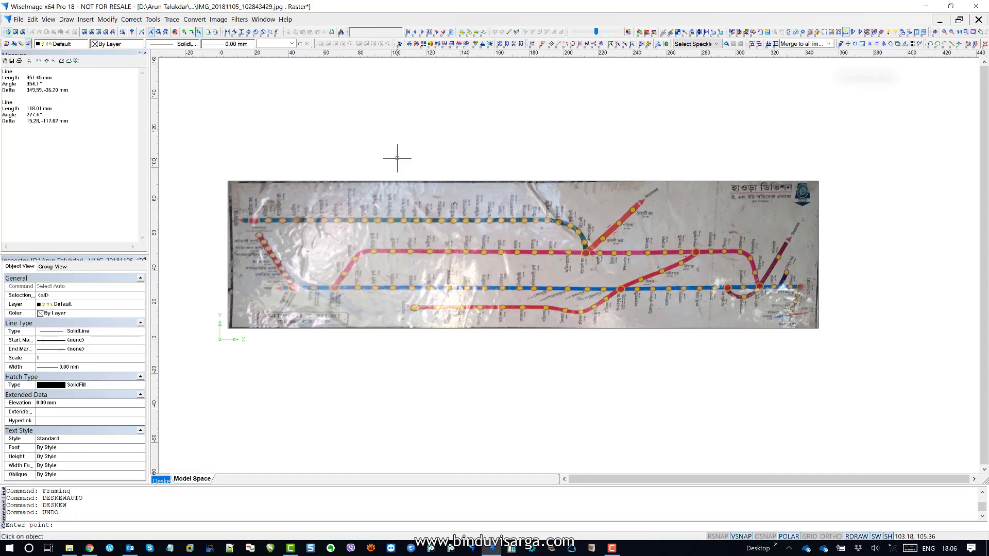
{"action": "scroll", "coordinate": [281, 192], "scroll_direction": "up", "scroll_amount": 2}
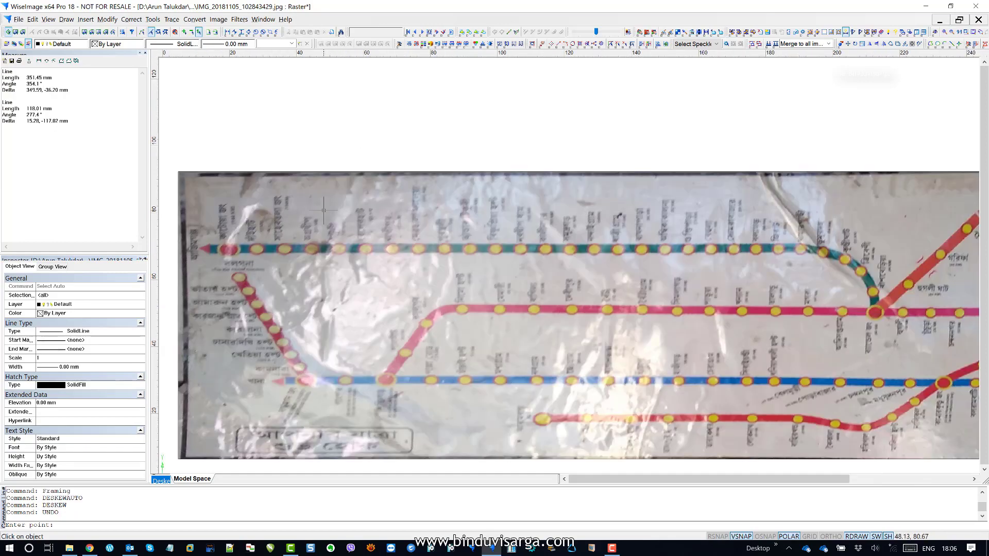
{"action": "left_click_drag", "start_coordinate": [680, 254], "coordinate": [205, 135]}
{"action": "left_click_drag", "start_coordinate": [532, 181], "coordinate": [539, 273]}
{"action": "left_click_drag", "start_coordinate": [520, 236], "coordinate": [534, 239]}
{"action": "left_click_drag", "start_coordinate": [451, 137], "coordinate": [544, 155]}
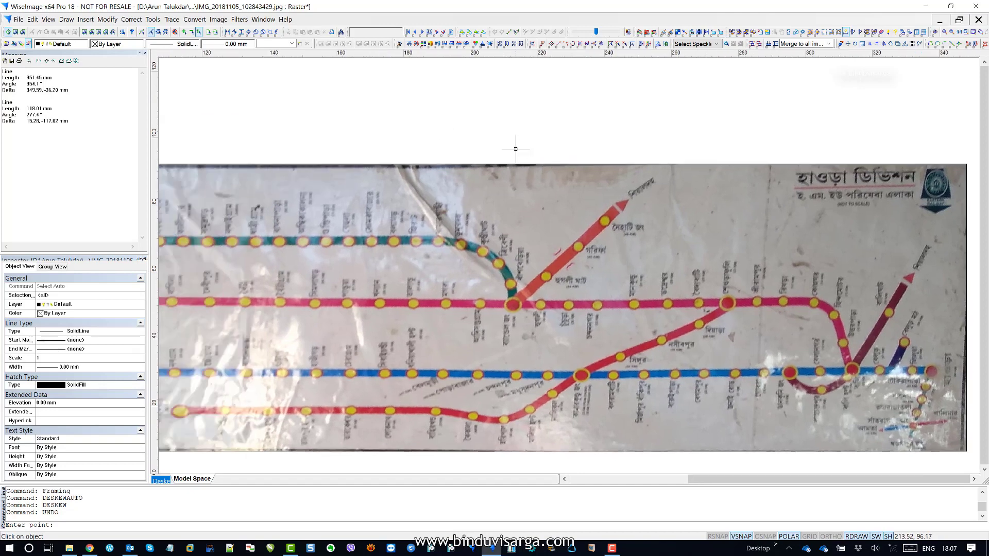
{"action": "left_click_drag", "start_coordinate": [537, 121], "coordinate": [517, 161]}
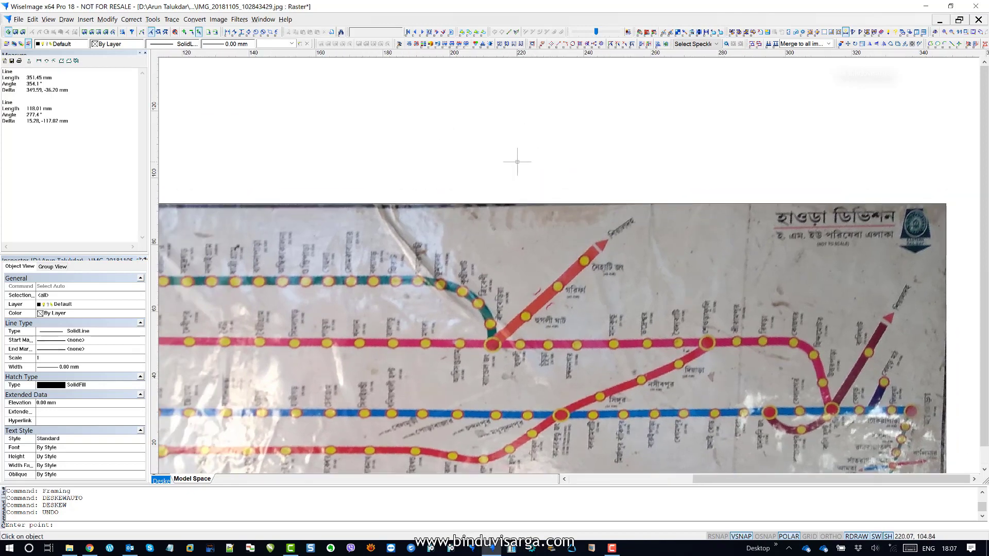